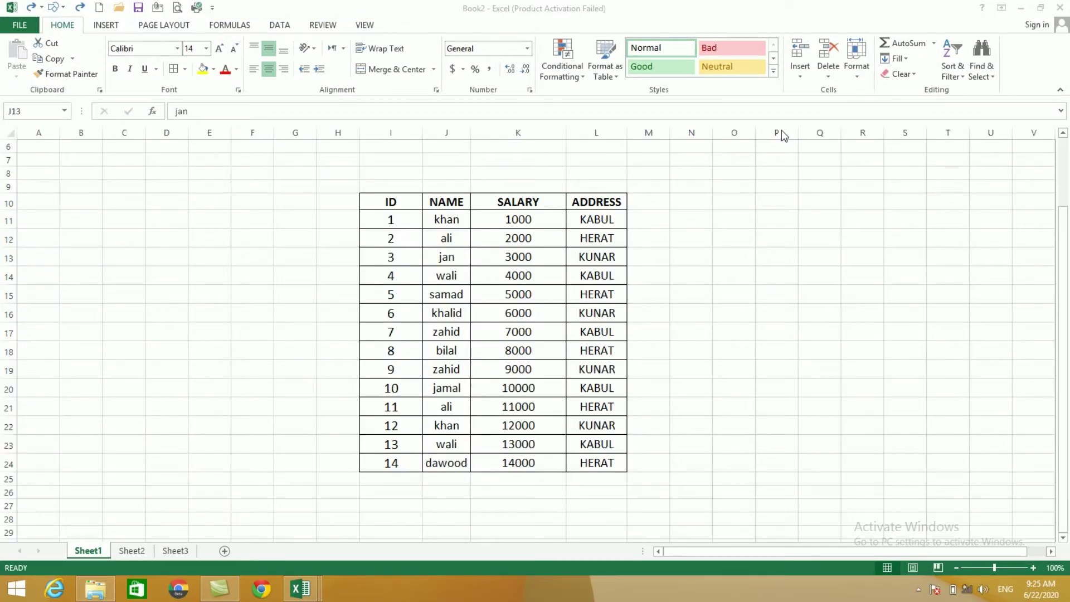
- Open the Format dropdown in the Home tab's Cells group to show Protect Sheet
{"action": "left_click", "coordinate": [858, 78]}
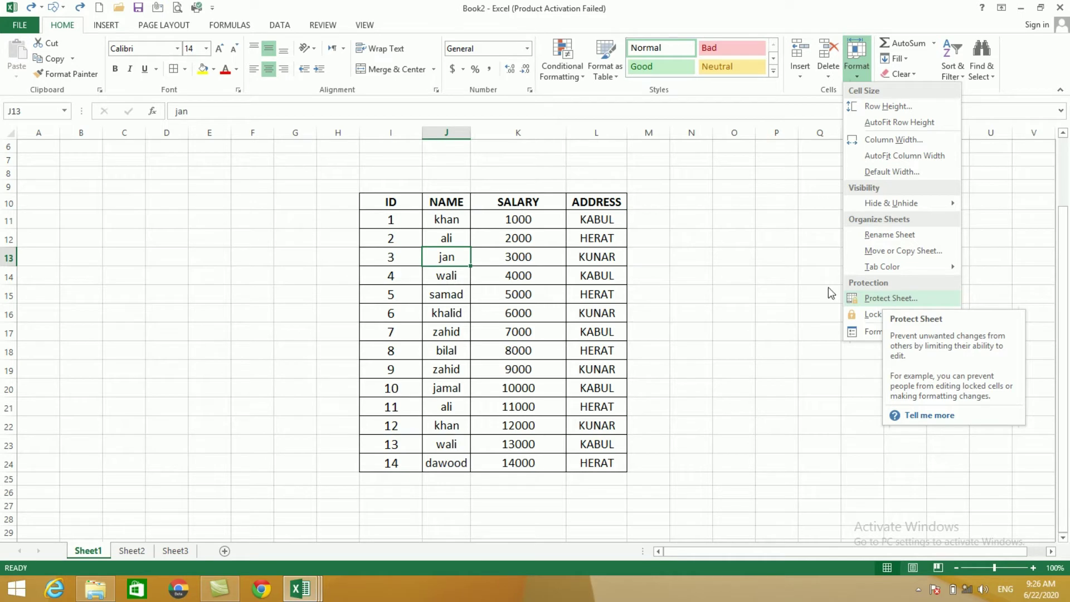
- Protect Sheet1 with a password, entering it a second time to confirm
{"action": "left_click", "coordinate": [767, 282]}
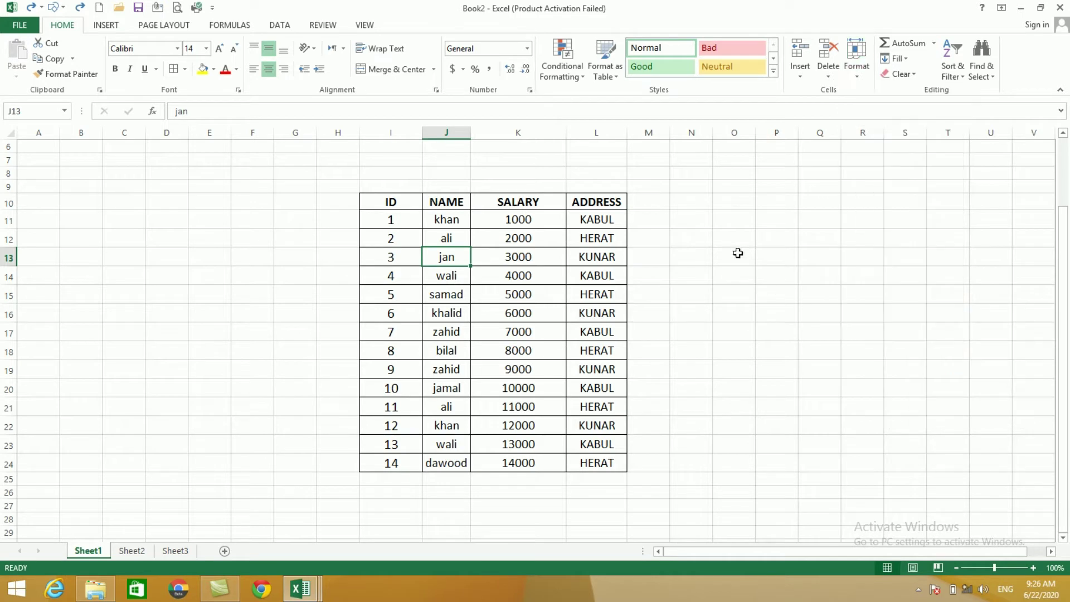
{"action": "left_click", "coordinate": [861, 79]}
{"action": "left_click", "coordinate": [890, 301]}
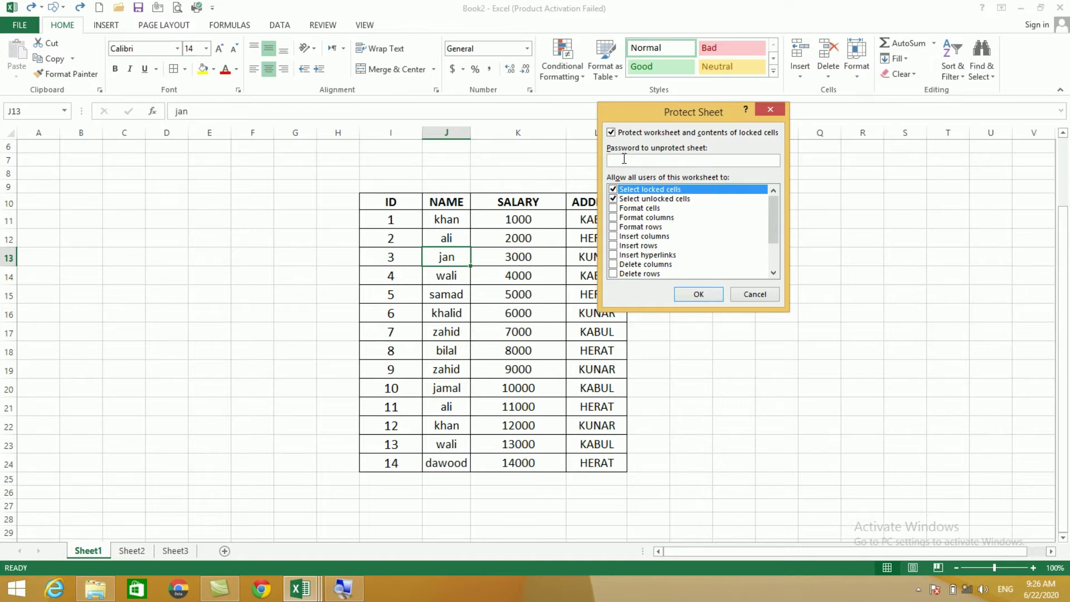
{"action": "left_click", "coordinate": [701, 295]}
{"action": "left_click", "coordinate": [708, 255]}
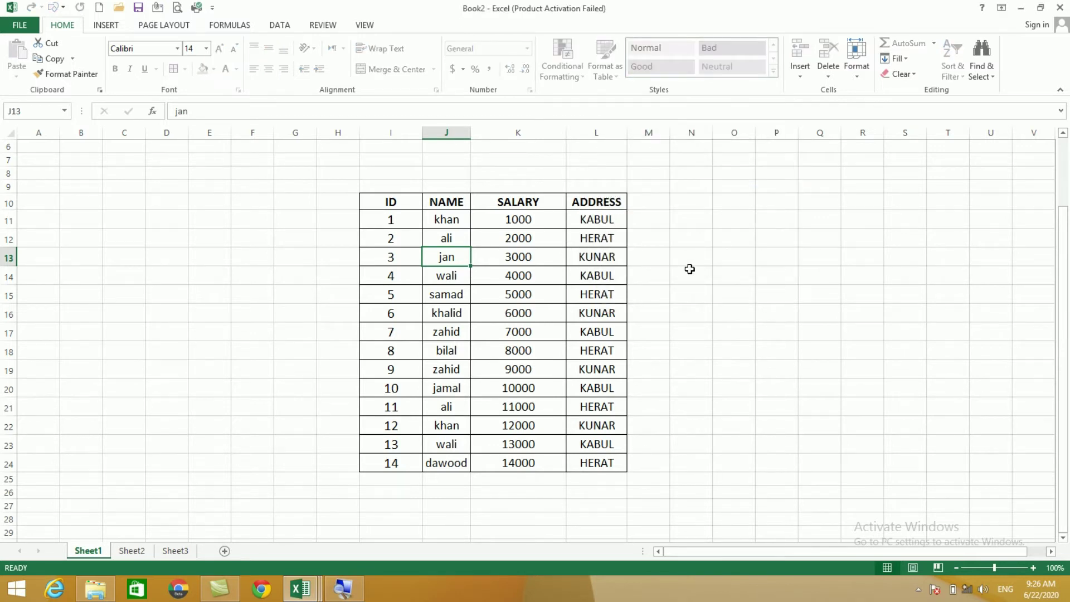
{"action": "left_click", "coordinate": [720, 290]}
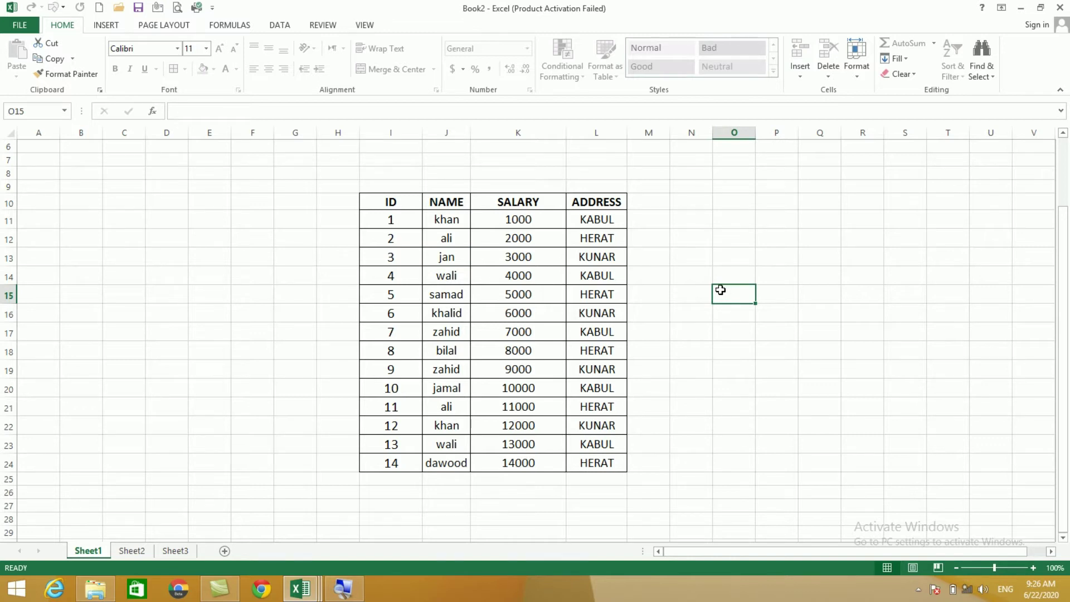
{"action": "double_click", "coordinate": [721, 289]}
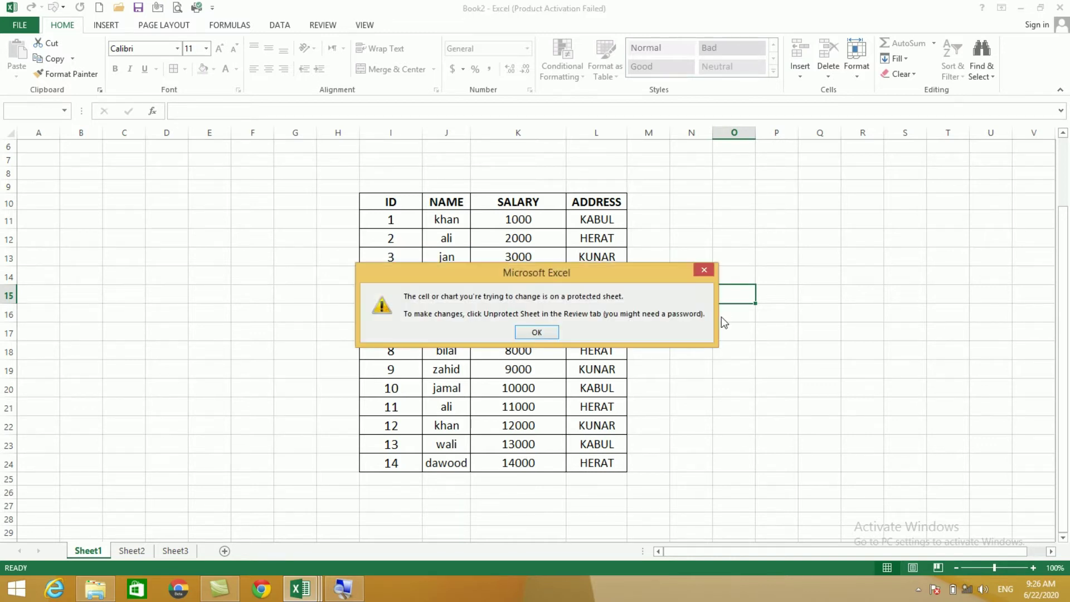
{"action": "left_click", "coordinate": [524, 333]}
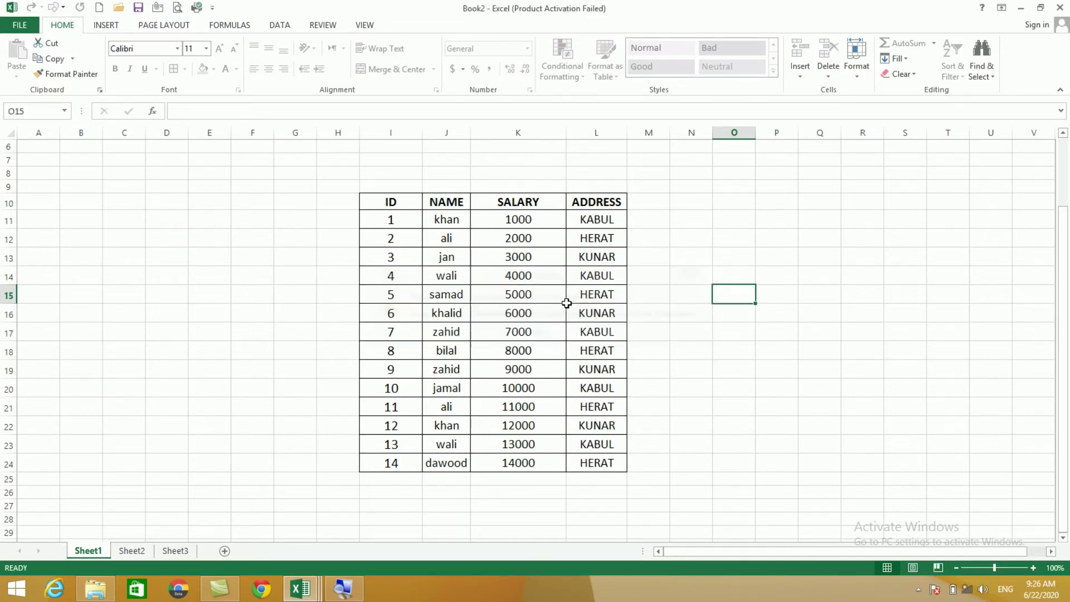
{"action": "double_click", "coordinate": [532, 312]}
{"action": "left_click", "coordinate": [537, 332]}
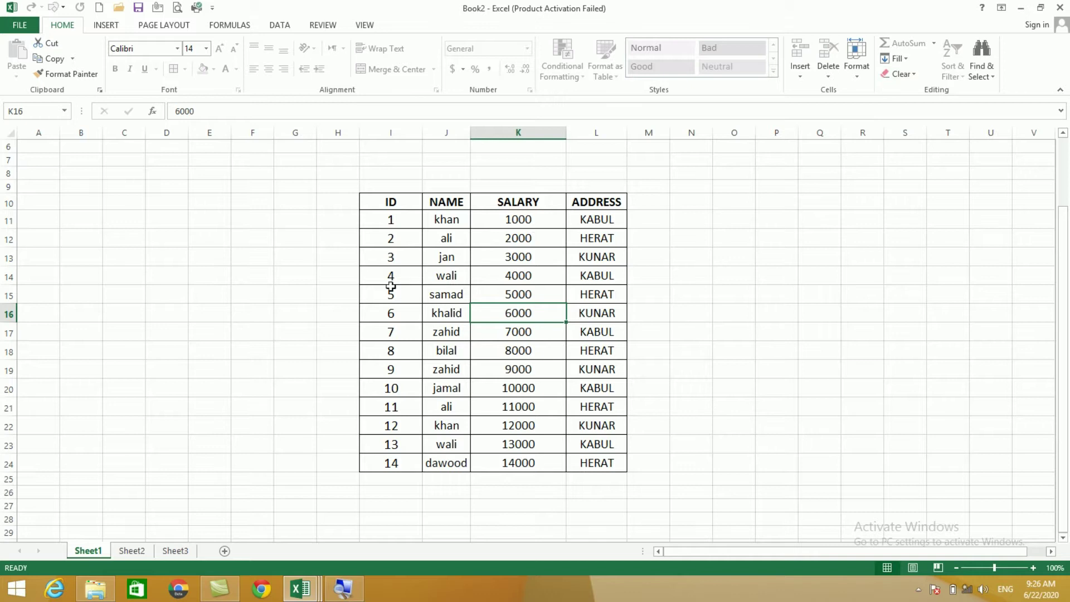
- Unprotect Sheet1 with its password, then select empty cell N15
{"action": "left_click", "coordinate": [860, 81]}
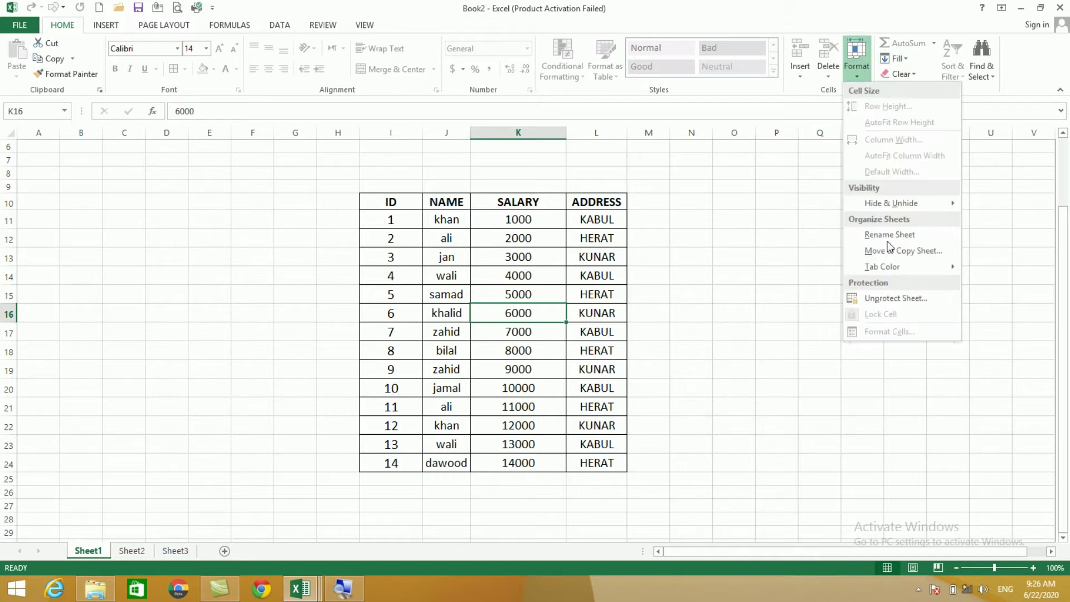
{"action": "left_click", "coordinate": [882, 300]}
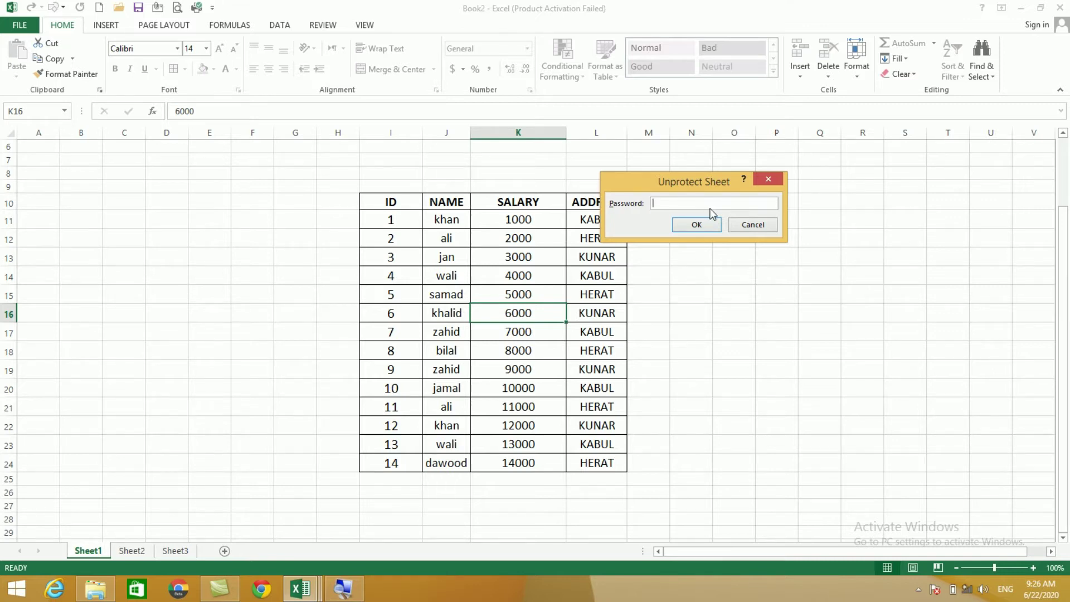
{"action": "left_click", "coordinate": [695, 225]}
{"action": "left_click", "coordinate": [693, 288]}
- Type DFDF into N15 as a test, then delete it to leave the cell empty
{"action": "type", "text": "D"}
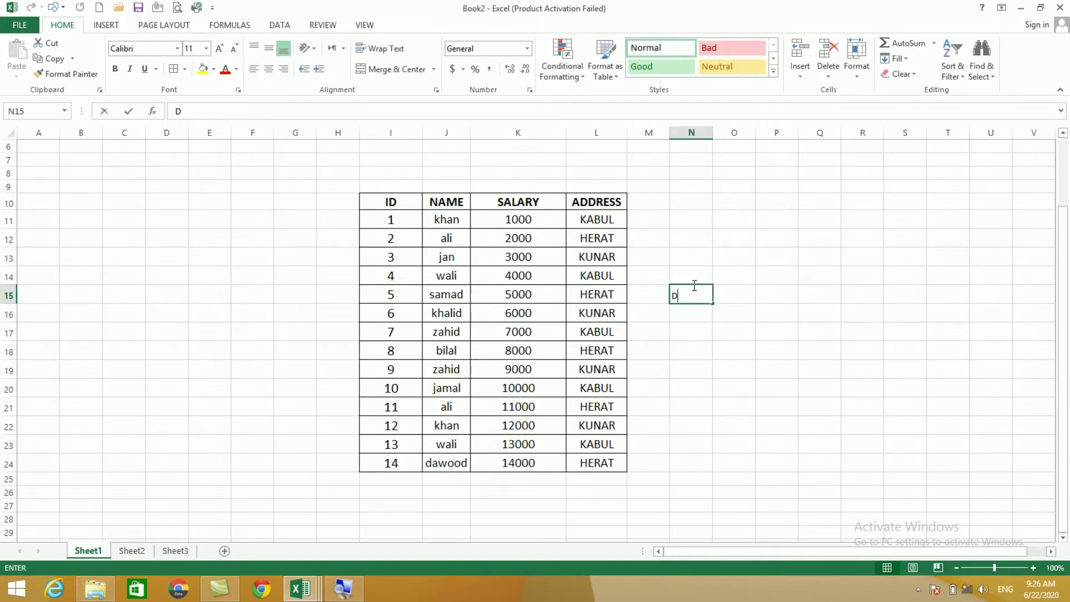
{"action": "type", "text": "FDF"}
{"action": "left_click", "coordinate": [705, 351]}
{"action": "type", "text": "DFDF"}
{"action": "key", "text": "BackSpace"}
{"action": "key", "text": "BackSpace"}
{"action": "key", "text": "BackSpace"}
{"action": "key", "text": "BackSpace"}
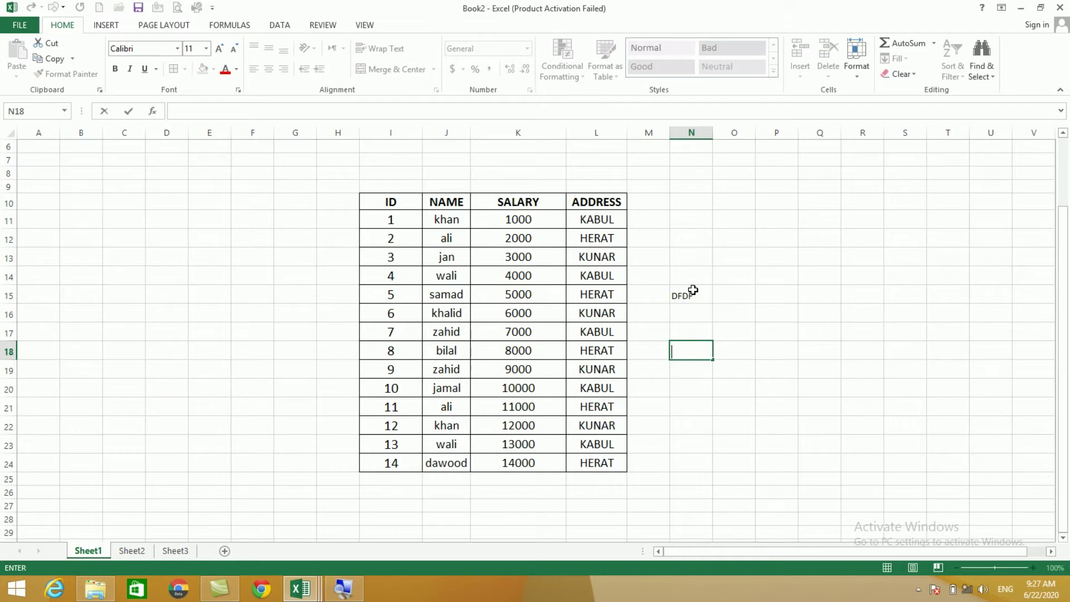
{"action": "left_click", "coordinate": [692, 290]}
{"action": "key", "text": "Delete"}
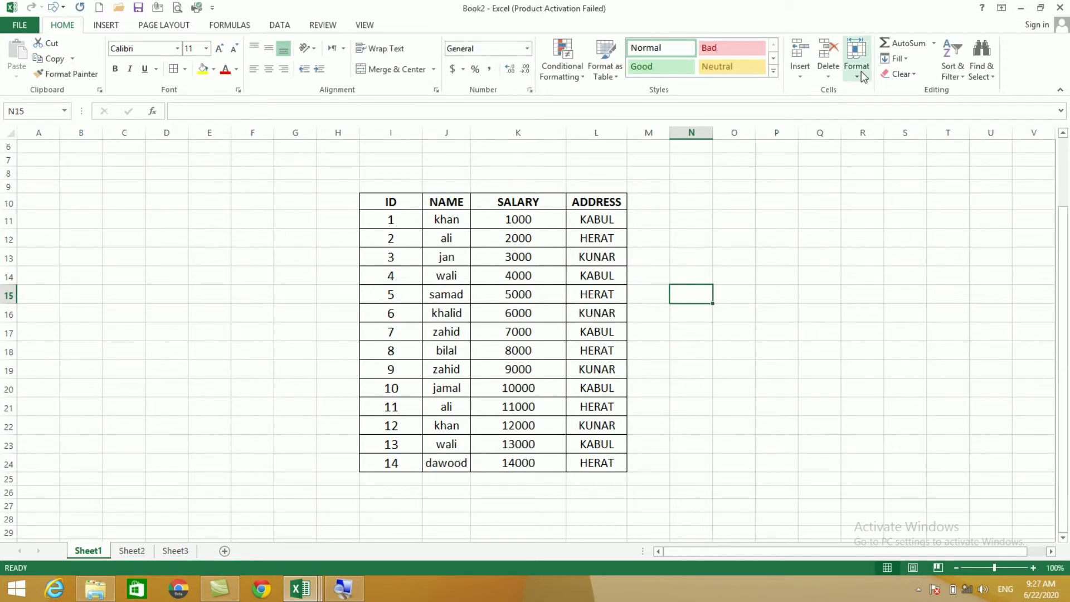
{"action": "left_click", "coordinate": [858, 81]}
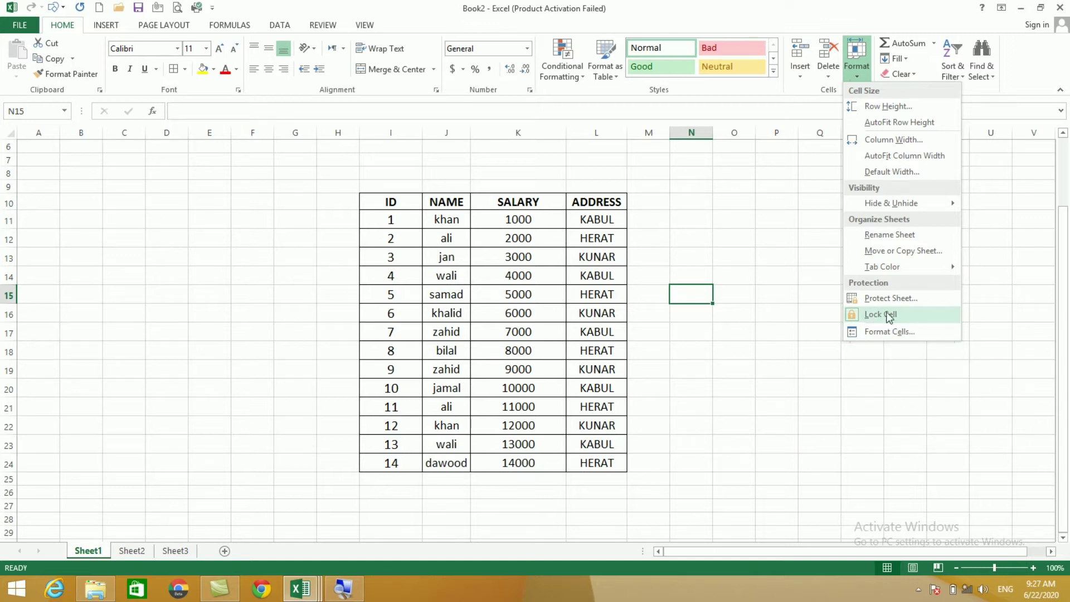
{"action": "left_click", "coordinate": [887, 333]}
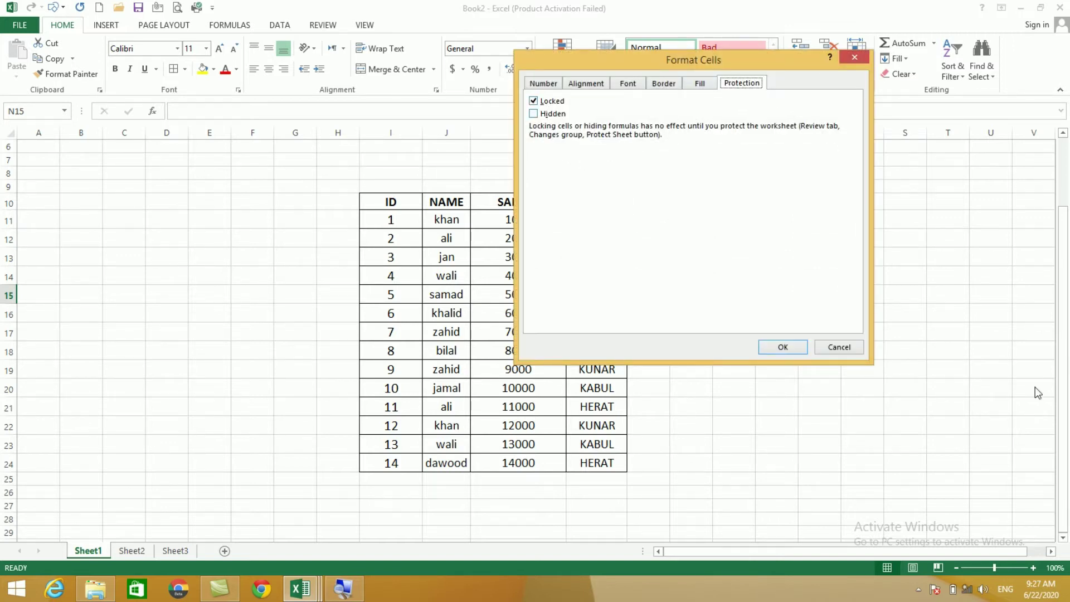
{"action": "left_click", "coordinate": [846, 348]}
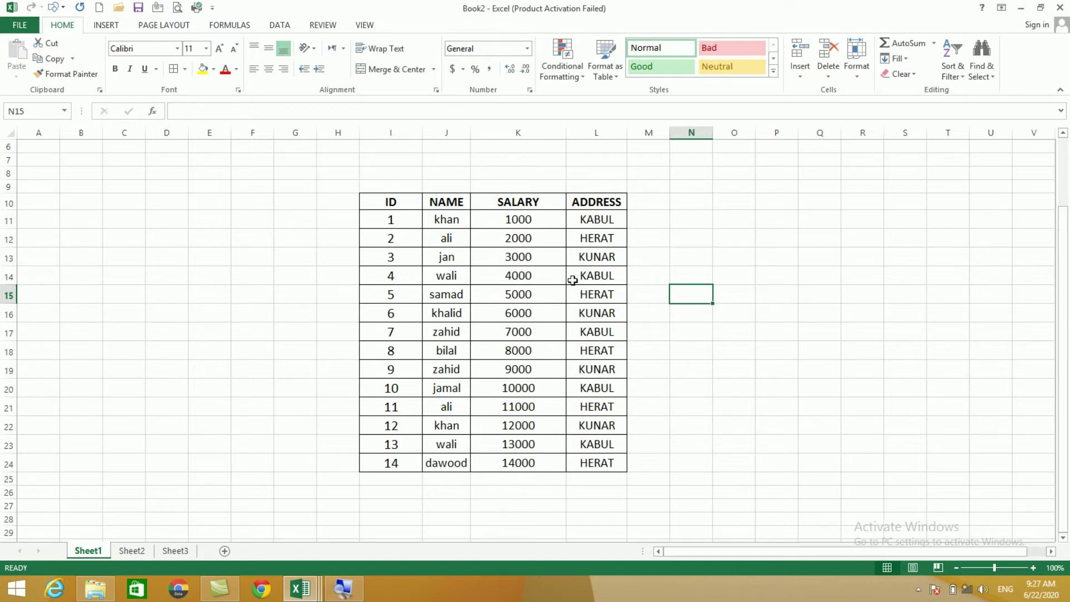
- Turn off Lock Cell for the NAME cells J11:J24 so they remain editable
{"action": "left_click", "coordinate": [858, 78]}
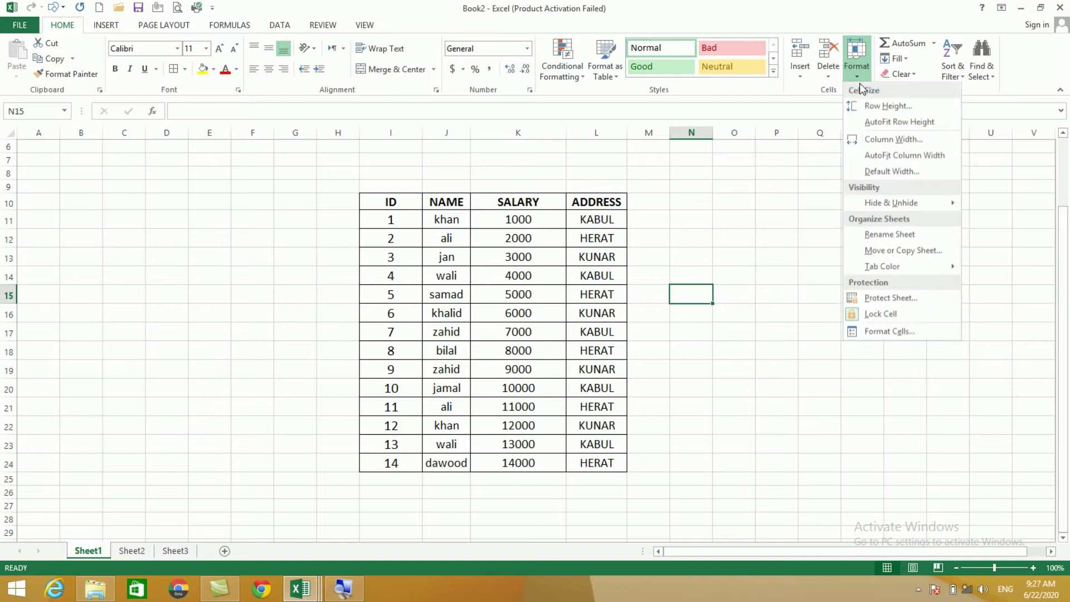
{"action": "left_click", "coordinate": [873, 314]}
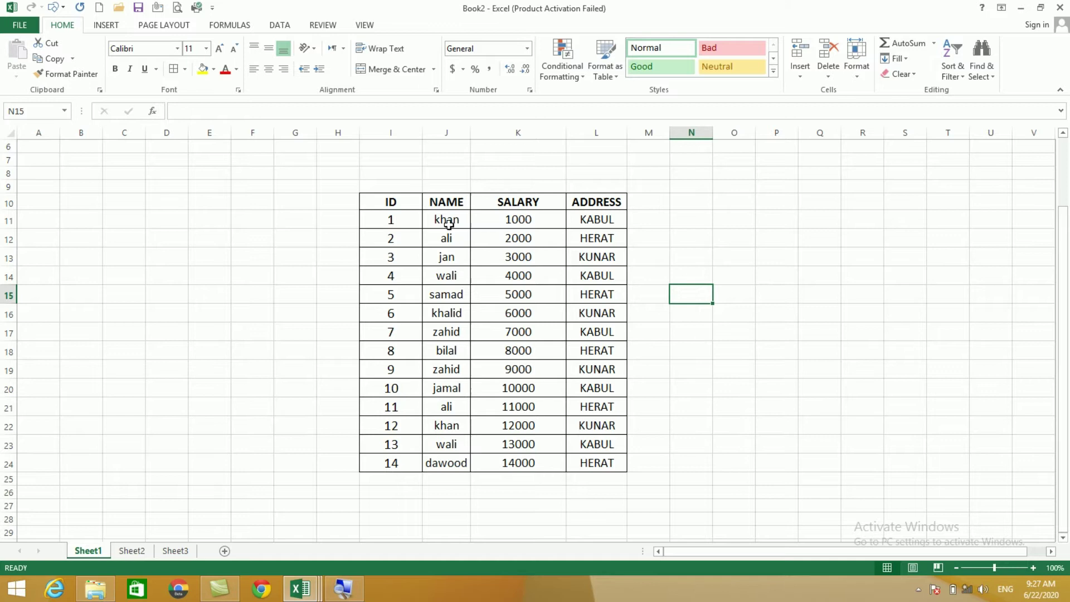
{"action": "left_click_drag", "start_coordinate": [449, 220], "coordinate": [501, 390]}
{"action": "left_click_drag", "start_coordinate": [478, 427], "coordinate": [446, 460]}
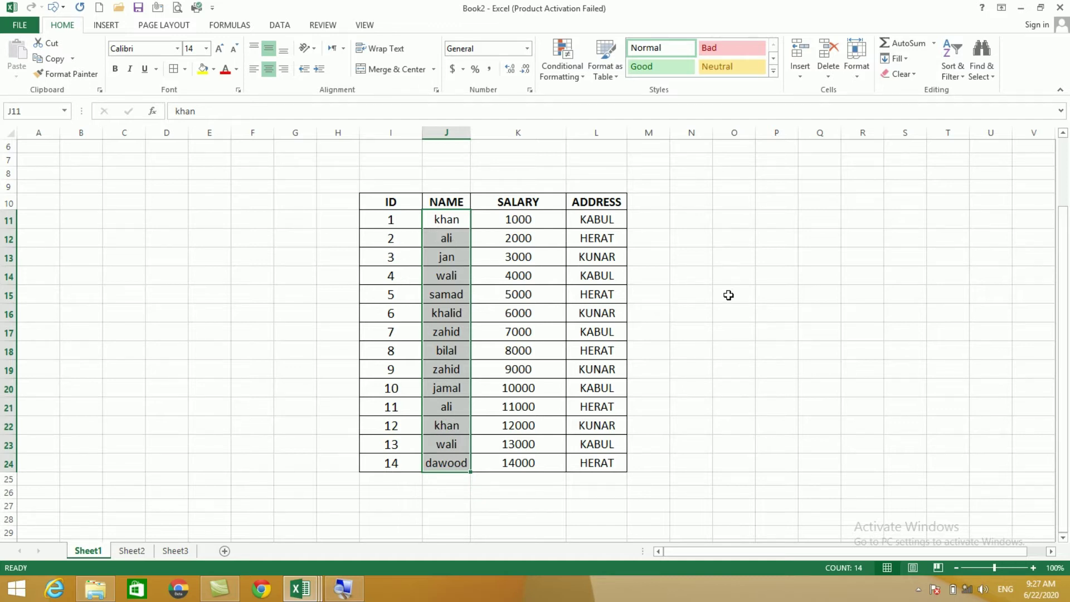
{"action": "left_click", "coordinate": [855, 75]}
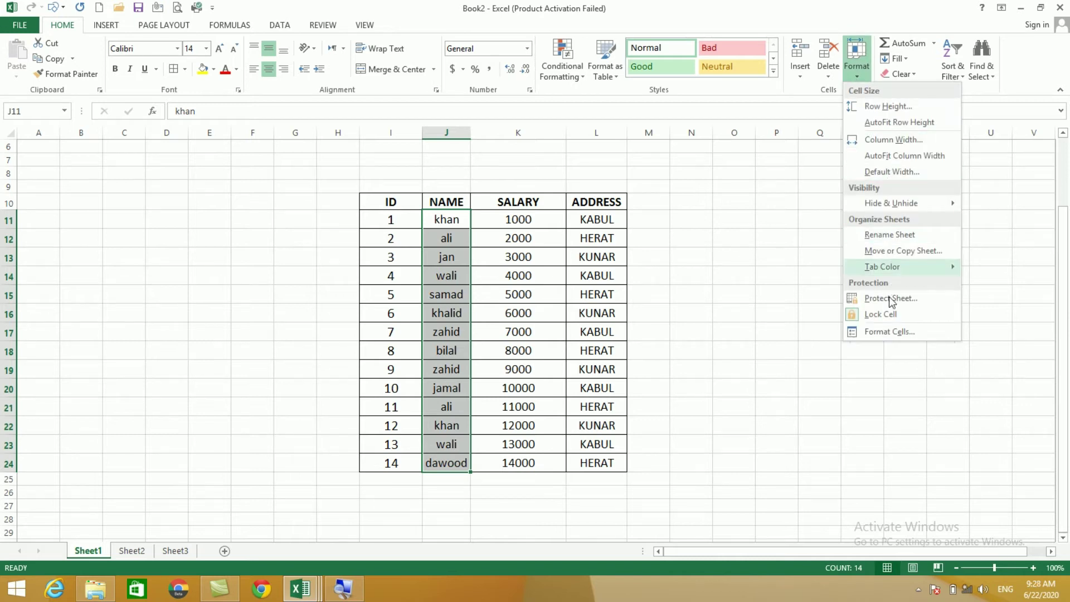
{"action": "left_click", "coordinate": [865, 315]}
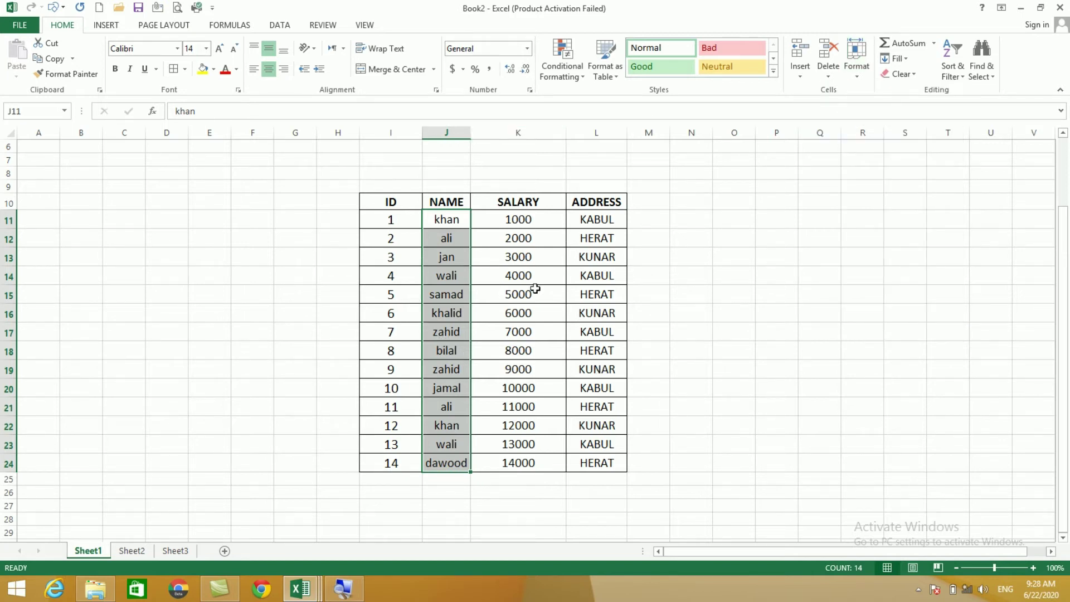
{"action": "left_click", "coordinate": [856, 78]}
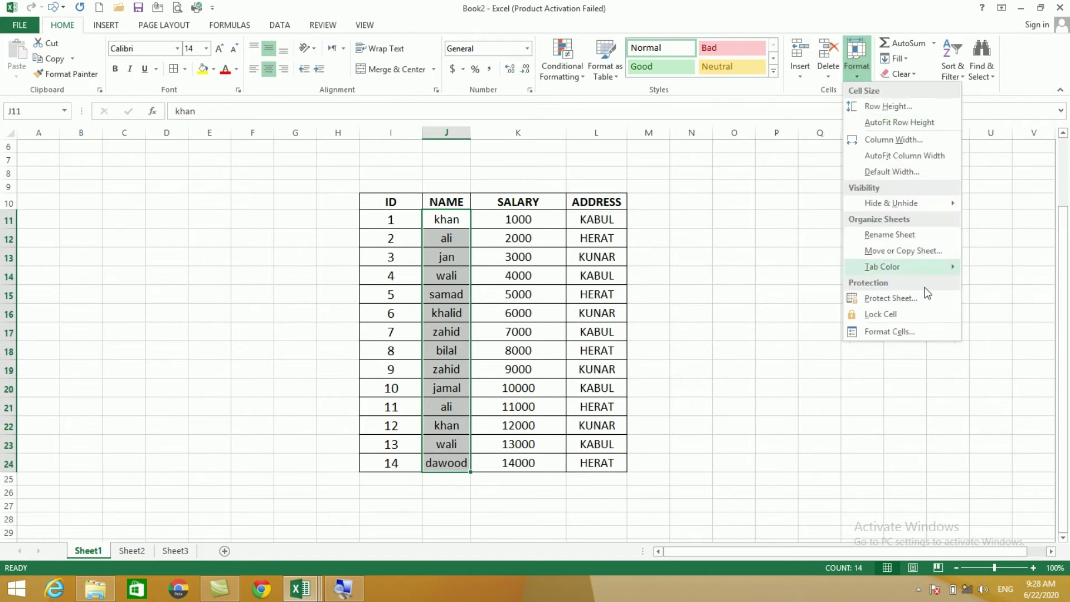
- Re-protect Sheet1 with the password, confirming it a second time
{"action": "left_click", "coordinate": [879, 300]}
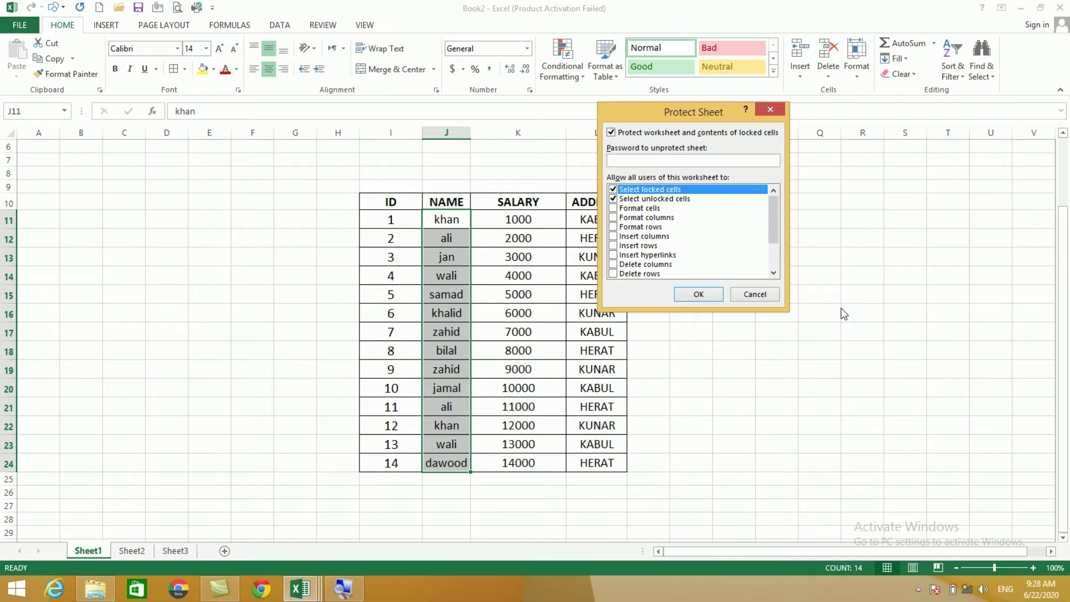
{"action": "left_click", "coordinate": [722, 298]}
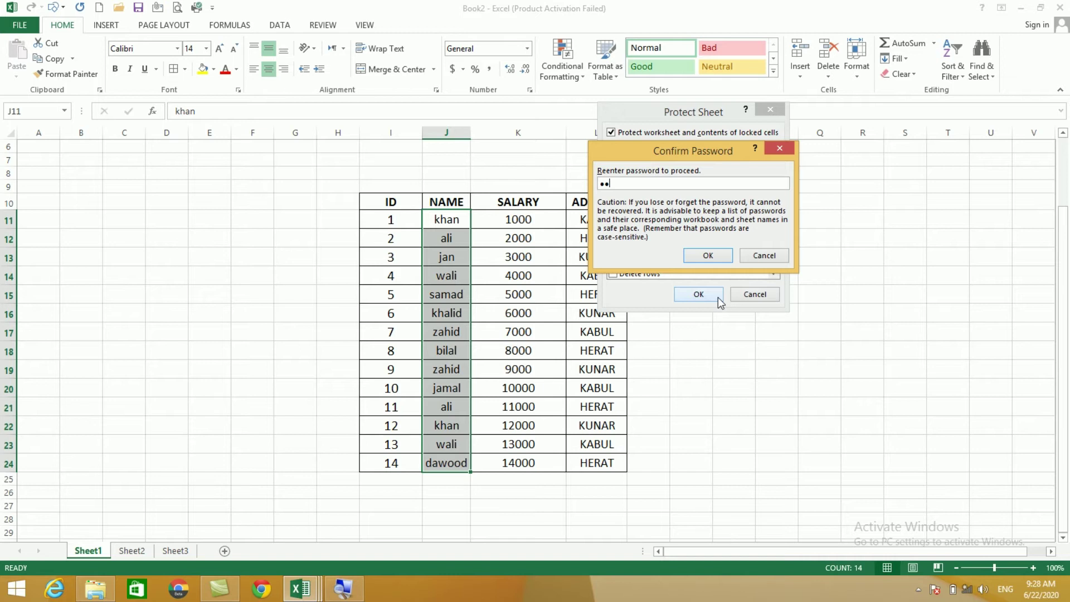
{"action": "left_click", "coordinate": [700, 260]}
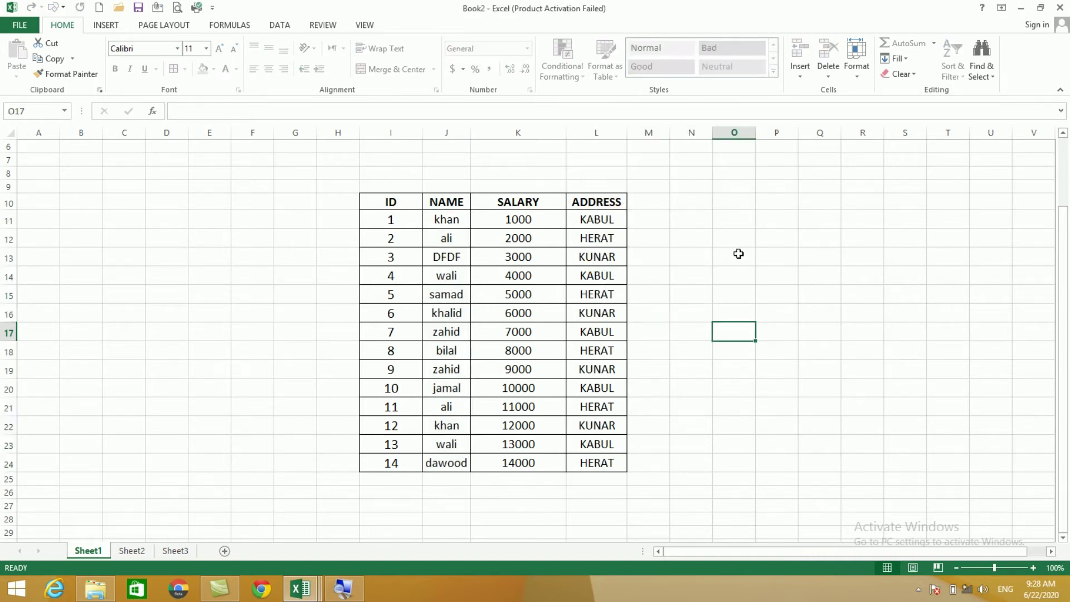
- Try editing locked cell O15 and dismiss the protected-sheet warning
{"action": "left_click", "coordinate": [750, 296]}
{"action": "double_click", "coordinate": [750, 296]}
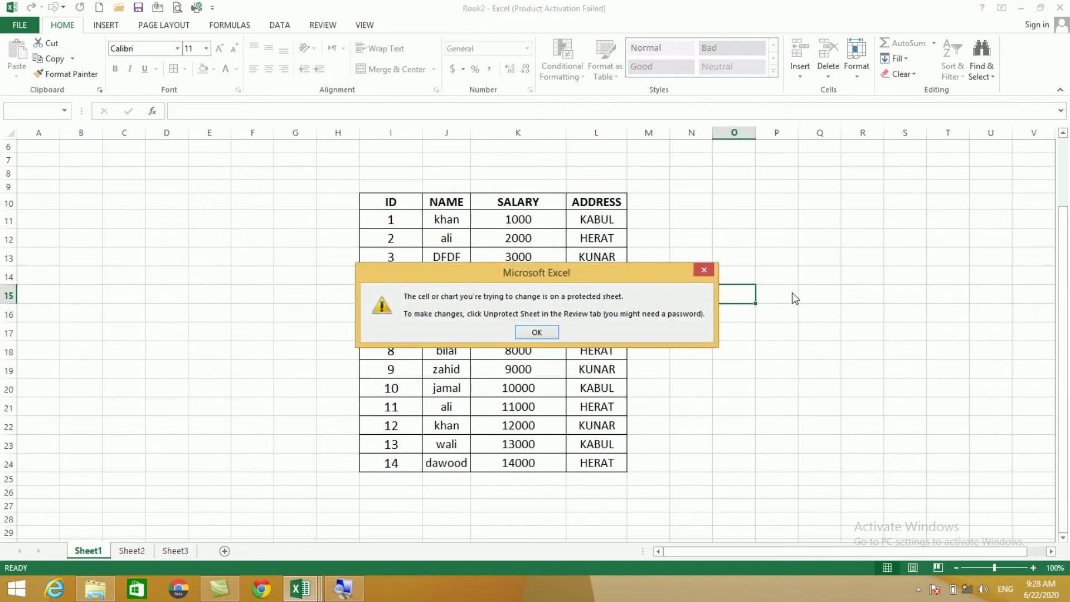
{"action": "left_click", "coordinate": [702, 271]}
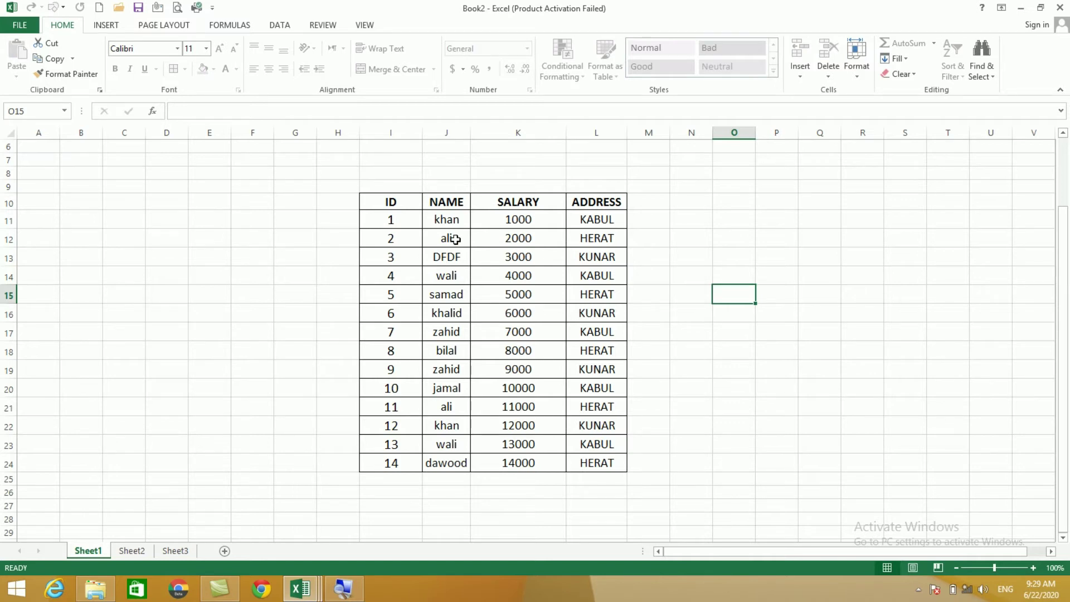
- Type DFDF into unlocked name cell J12, then erase it to leave it blank
{"action": "left_click", "coordinate": [455, 240]}
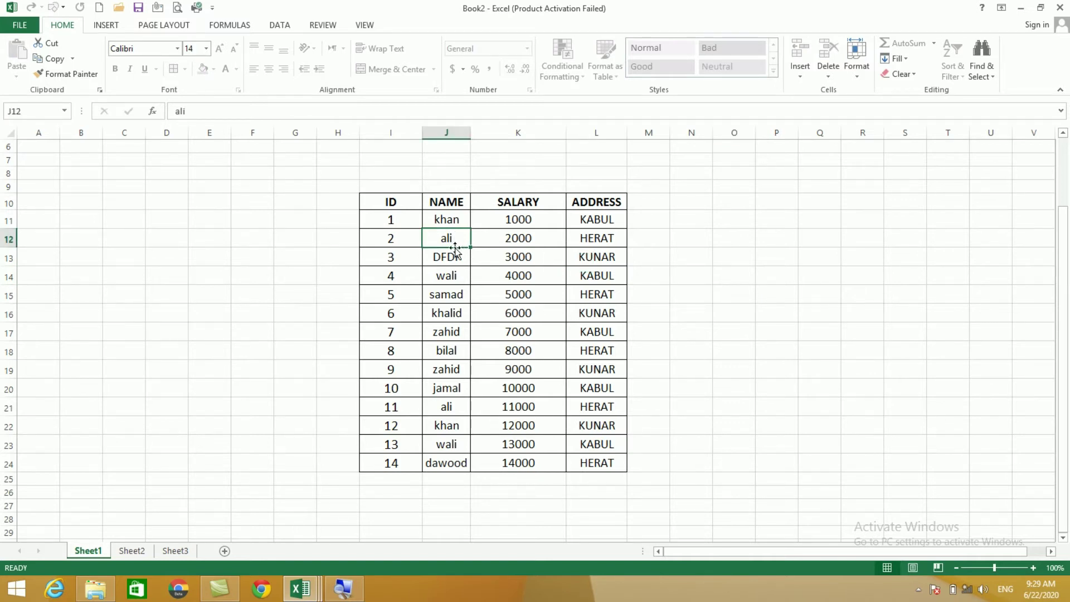
{"action": "type", "text": "DFDF"}
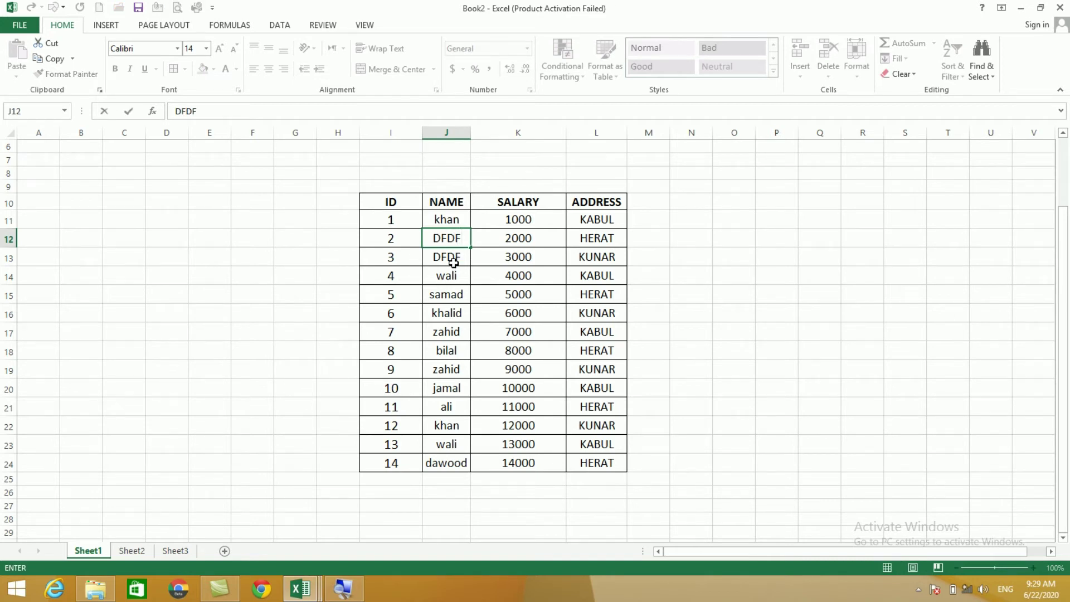
{"action": "key", "text": "BackSpace"}
{"action": "key", "text": "BackSpace"}
{"action": "key", "text": "BackSpace"}
{"action": "key", "text": "BackSpace"}
{"action": "left_click", "coordinate": [452, 289]}
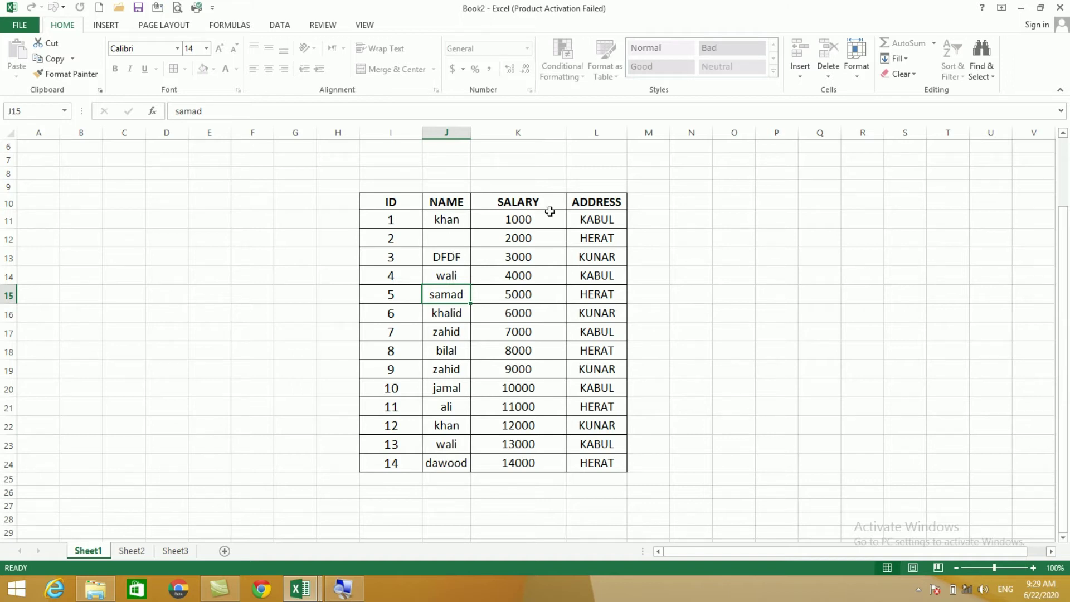
{"action": "left_click", "coordinate": [857, 77]}
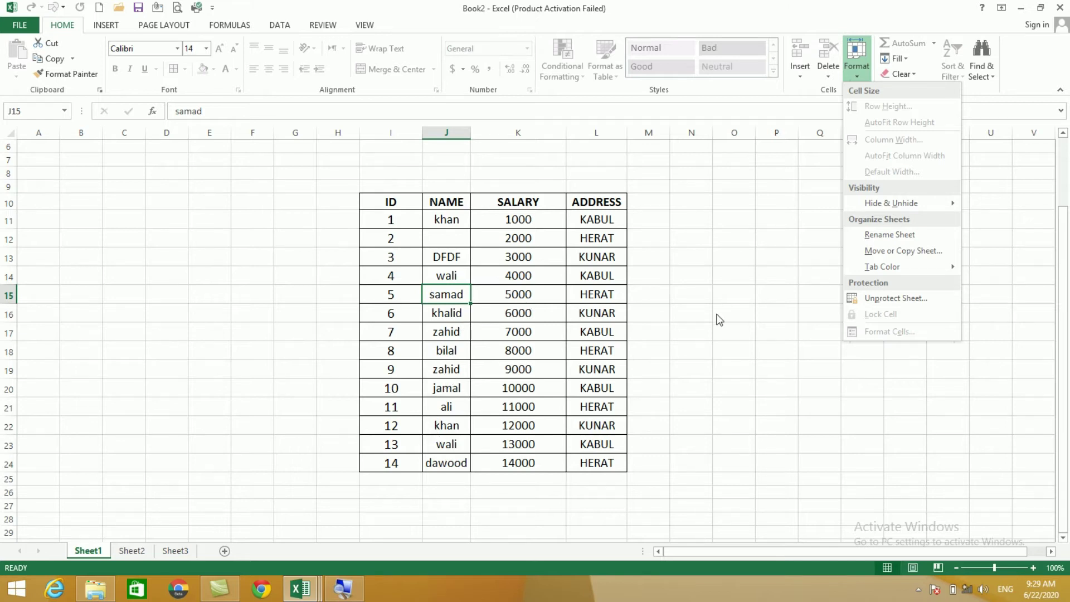
- Unprotect Sheet1 with its password, then select cell N17
{"action": "left_click", "coordinate": [732, 323]}
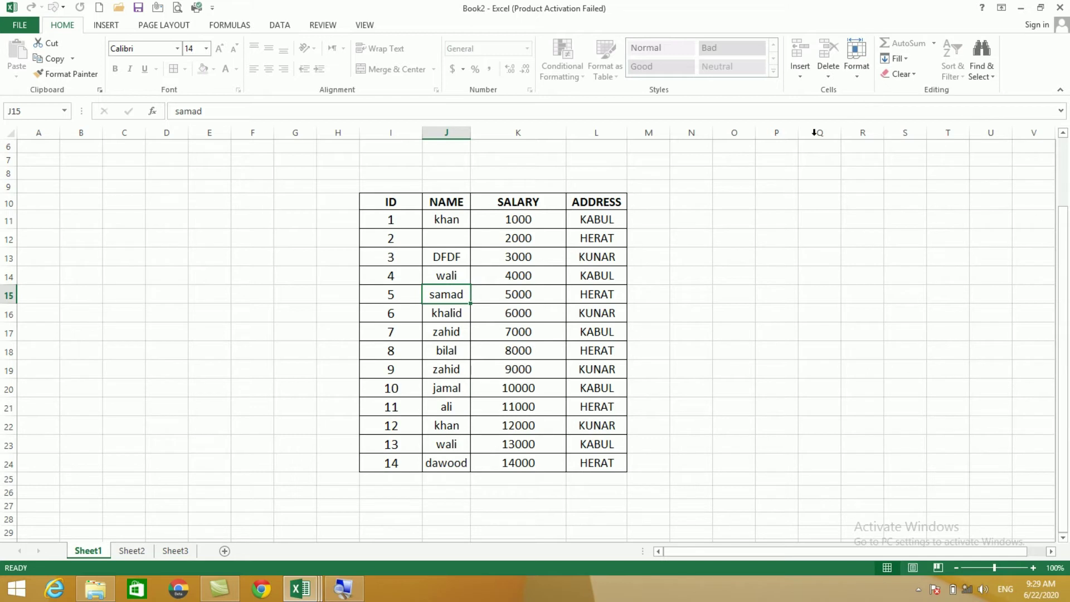
{"action": "left_click", "coordinate": [854, 72]}
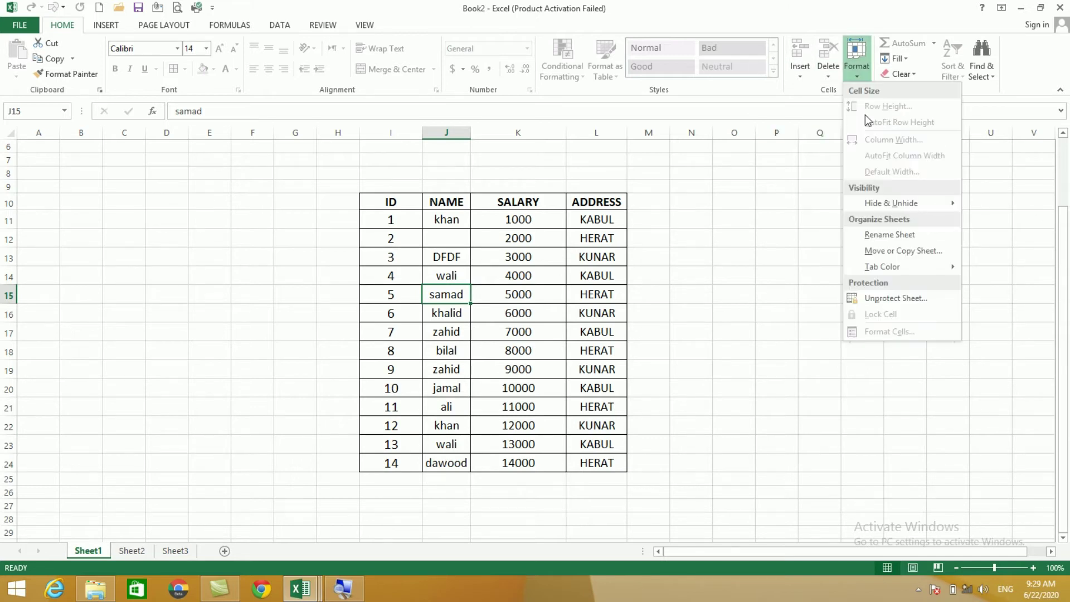
{"action": "left_click", "coordinate": [897, 299]}
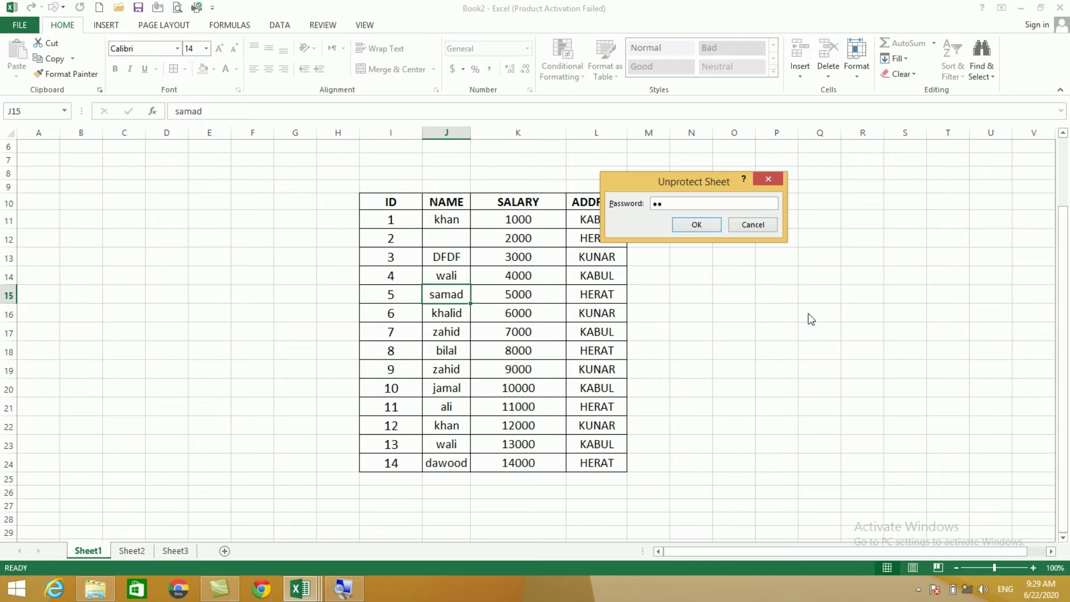
{"action": "left_click", "coordinate": [698, 226]}
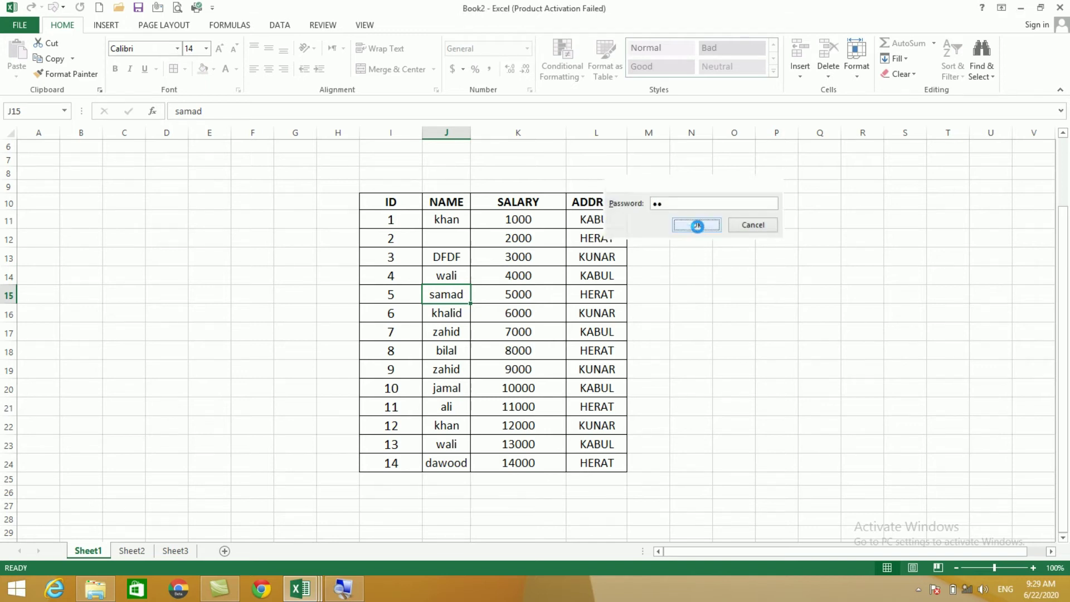
{"action": "left_click", "coordinate": [690, 326]}
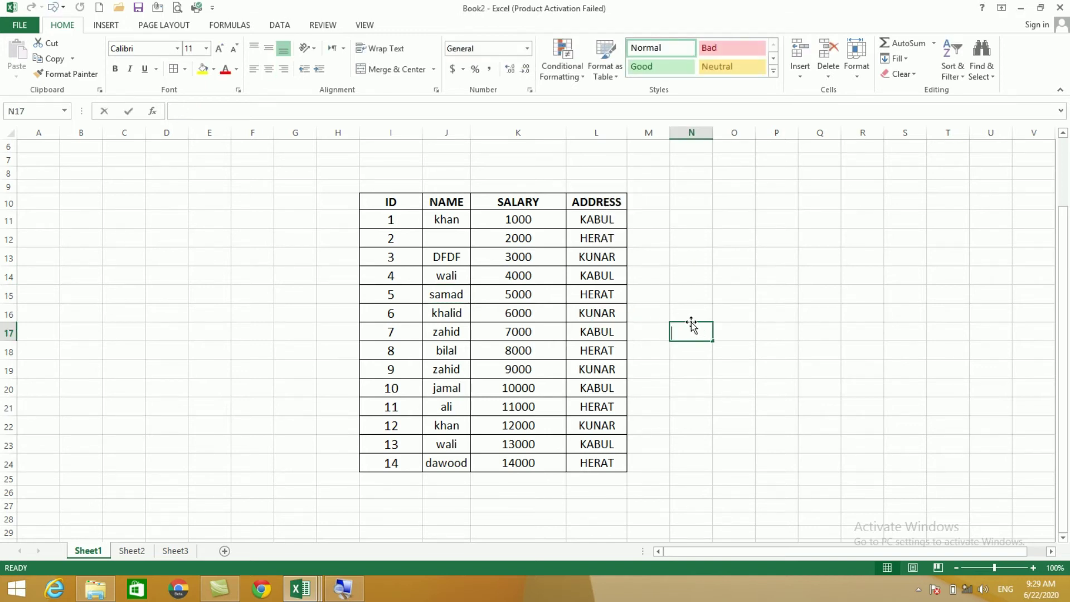
- Enter ASA in N17 and ASAS in name cell J12, then select L16
{"action": "type", "text": "ASA"}
{"action": "left_click", "coordinate": [447, 245]}
{"action": "type", "text": "ASAS"}
{"action": "left_click", "coordinate": [604, 318]}
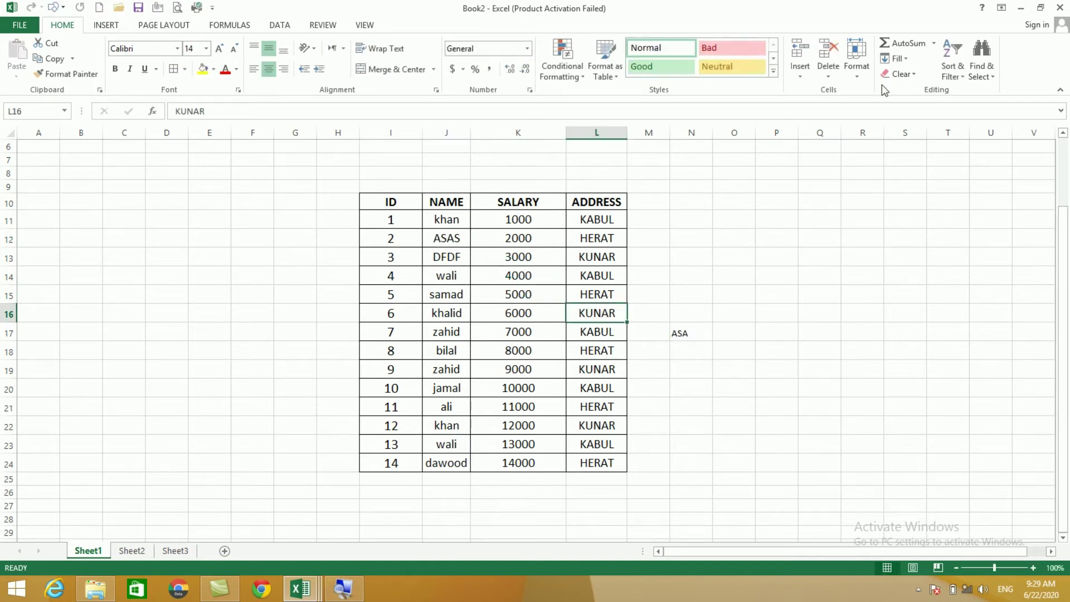
{"action": "left_click", "coordinate": [856, 78]}
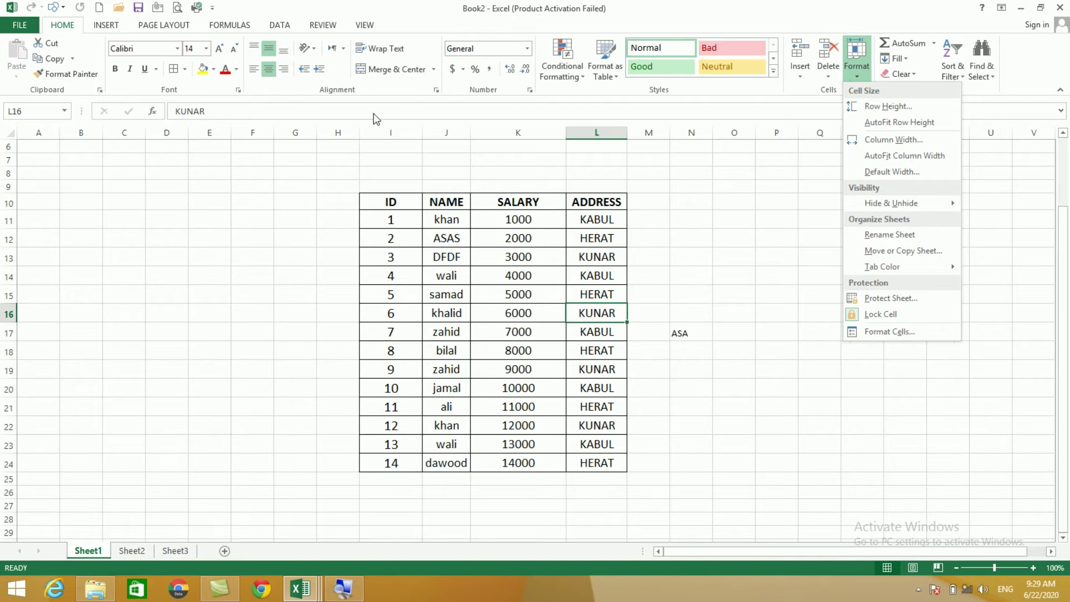
{"action": "left_click", "coordinate": [436, 91]}
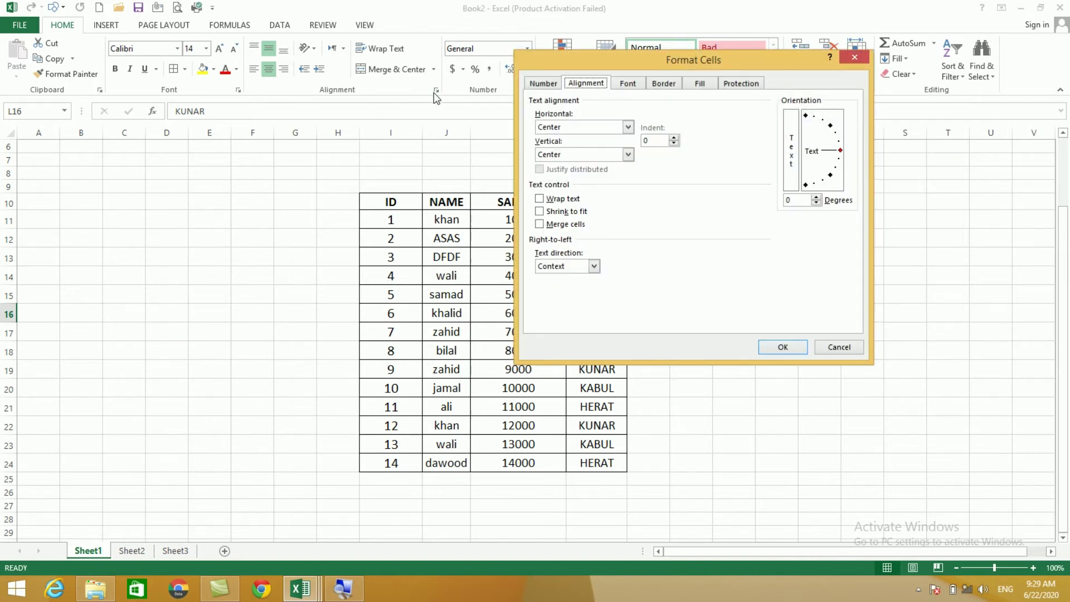
{"action": "left_click", "coordinate": [543, 84]}
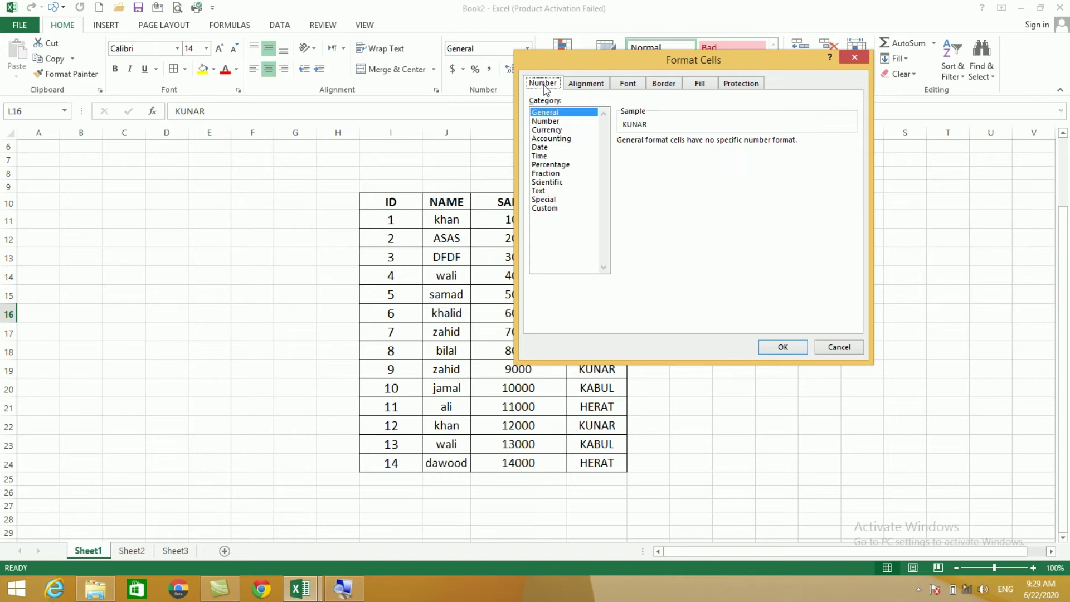
{"action": "left_click", "coordinate": [585, 83]}
{"action": "left_click", "coordinate": [625, 85]}
{"action": "left_click", "coordinate": [666, 84]}
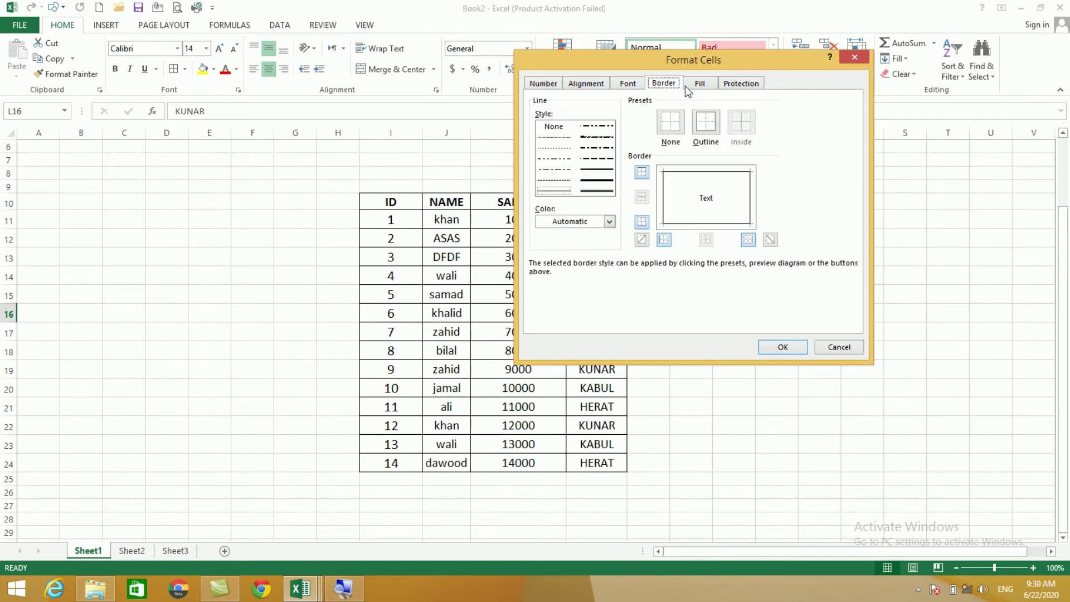
{"action": "left_click", "coordinate": [699, 85]}
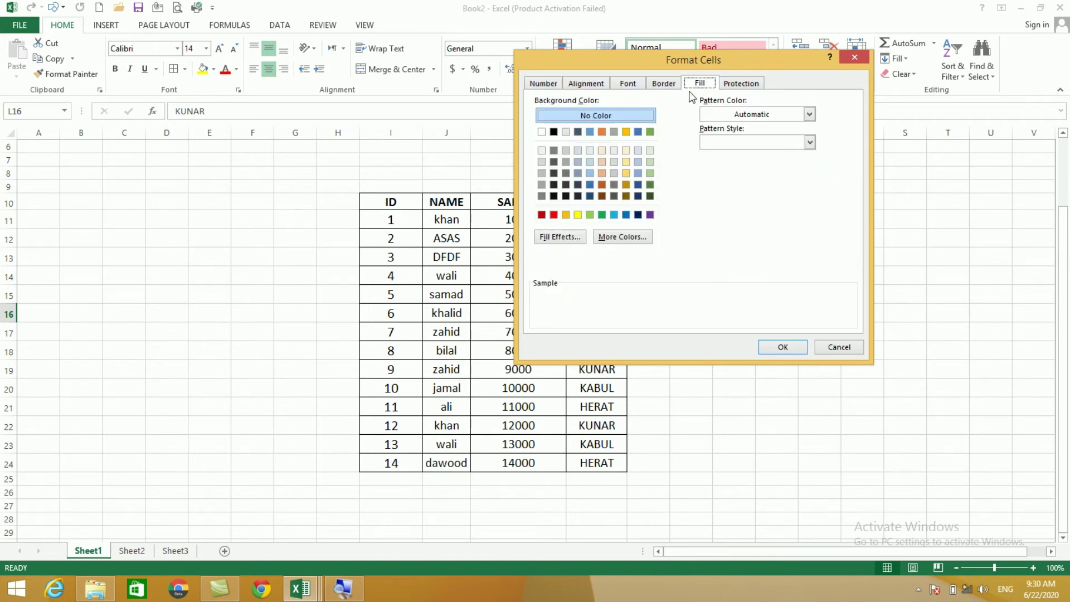
{"action": "left_click", "coordinate": [750, 88]}
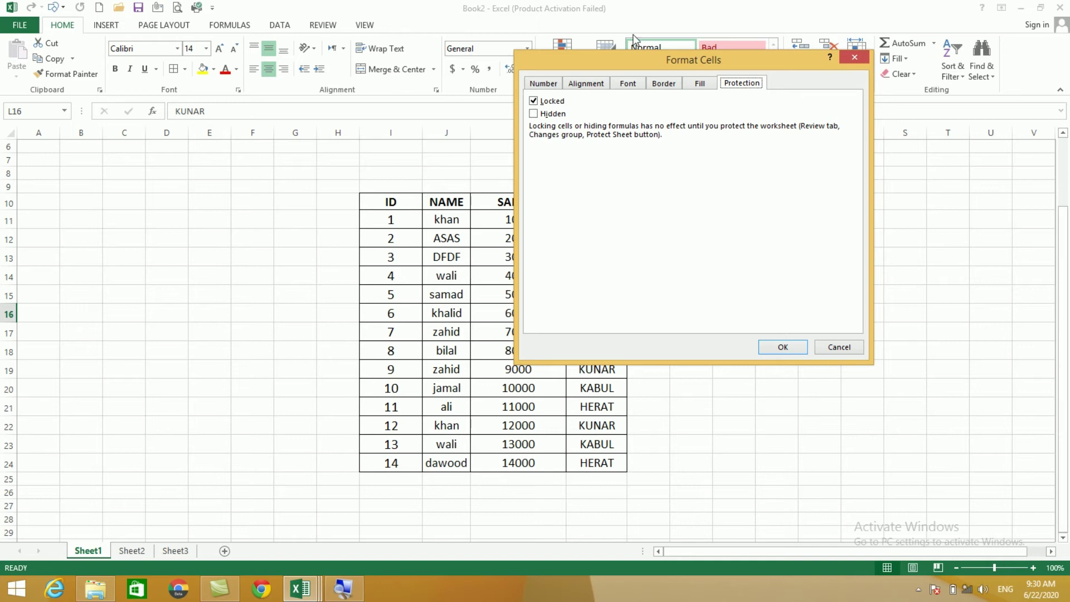
{"action": "left_click", "coordinate": [664, 84]}
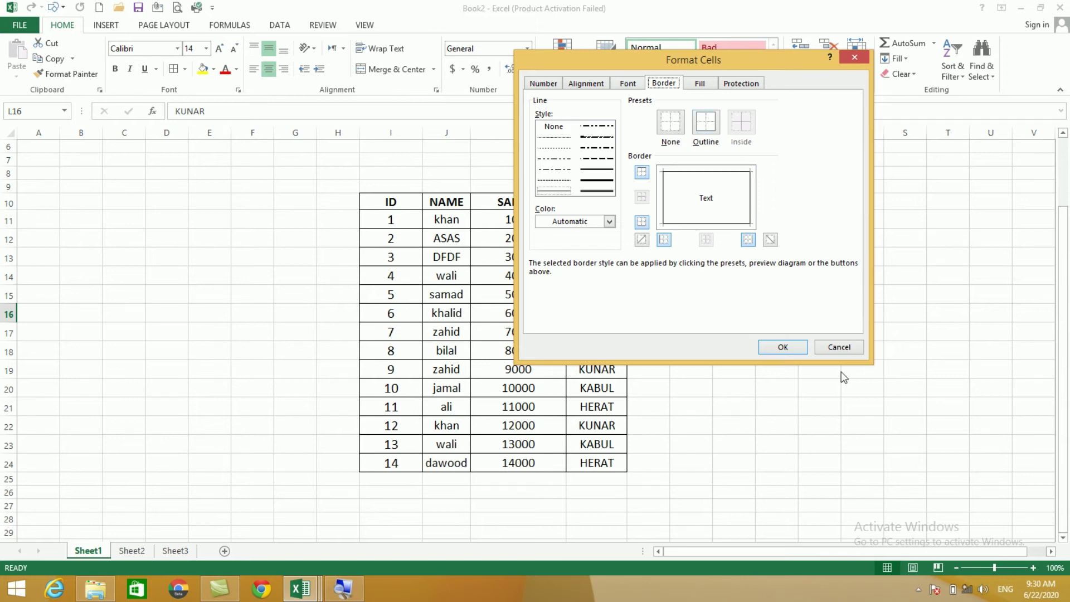
{"action": "left_click", "coordinate": [841, 348]}
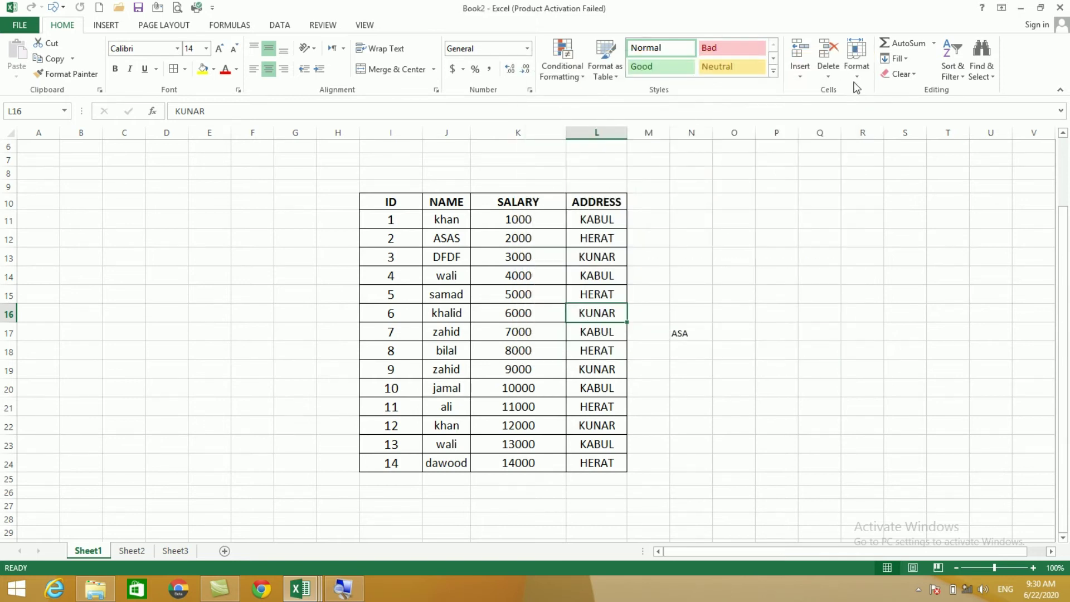
{"action": "left_click", "coordinate": [856, 63]}
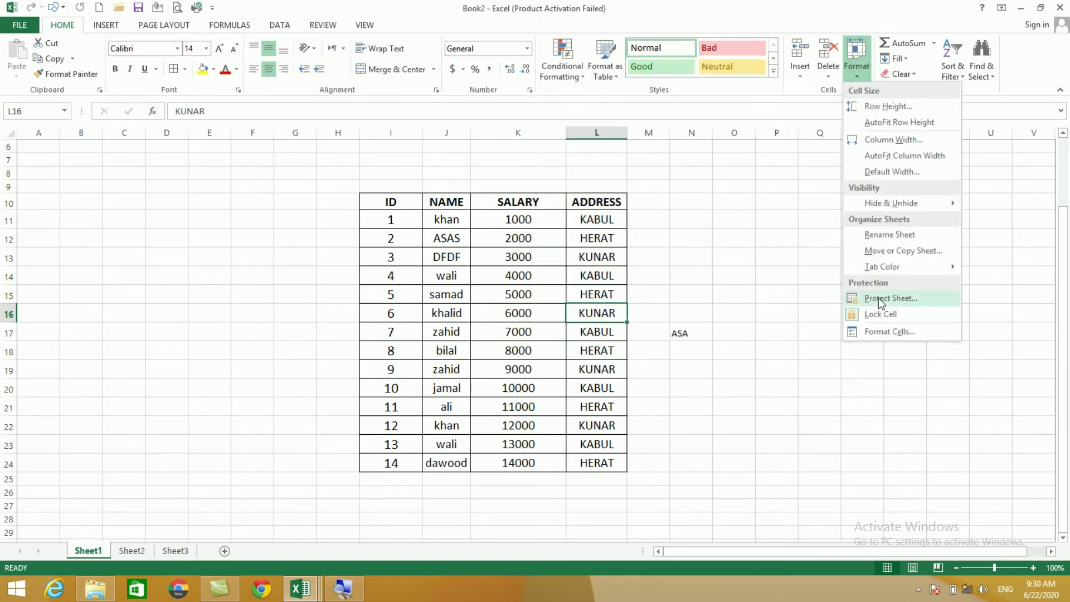
{"action": "left_click", "coordinate": [879, 331]}
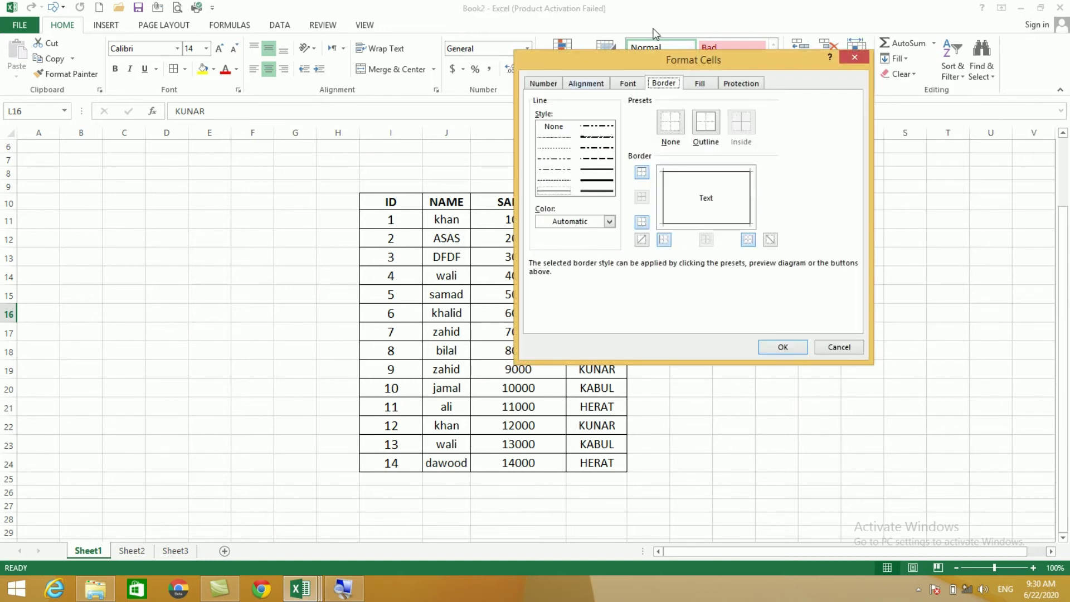
{"action": "left_click", "coordinate": [741, 85]}
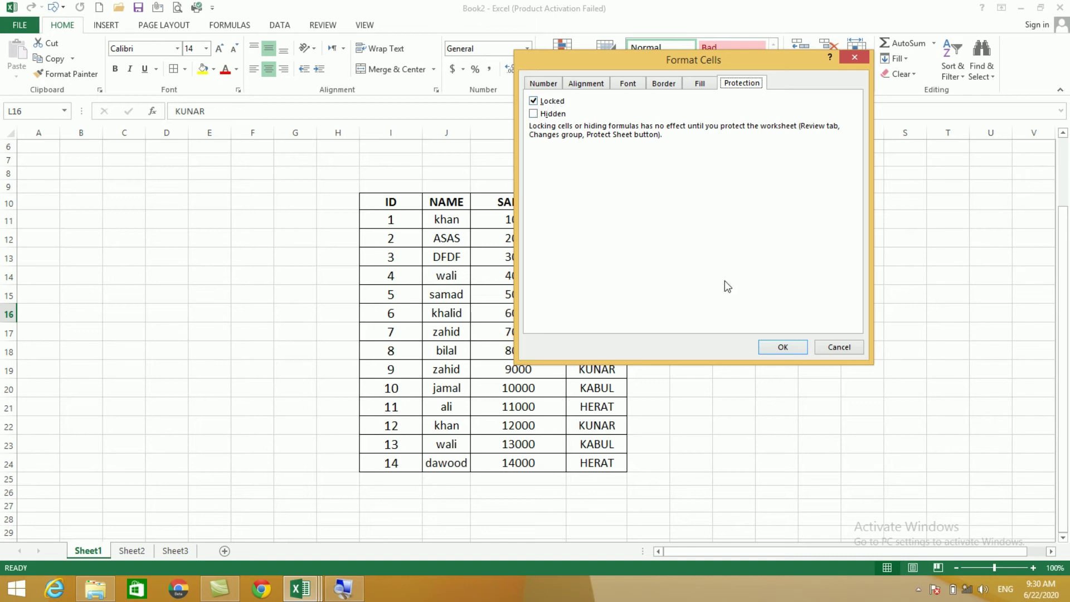
{"action": "left_click", "coordinate": [847, 352]}
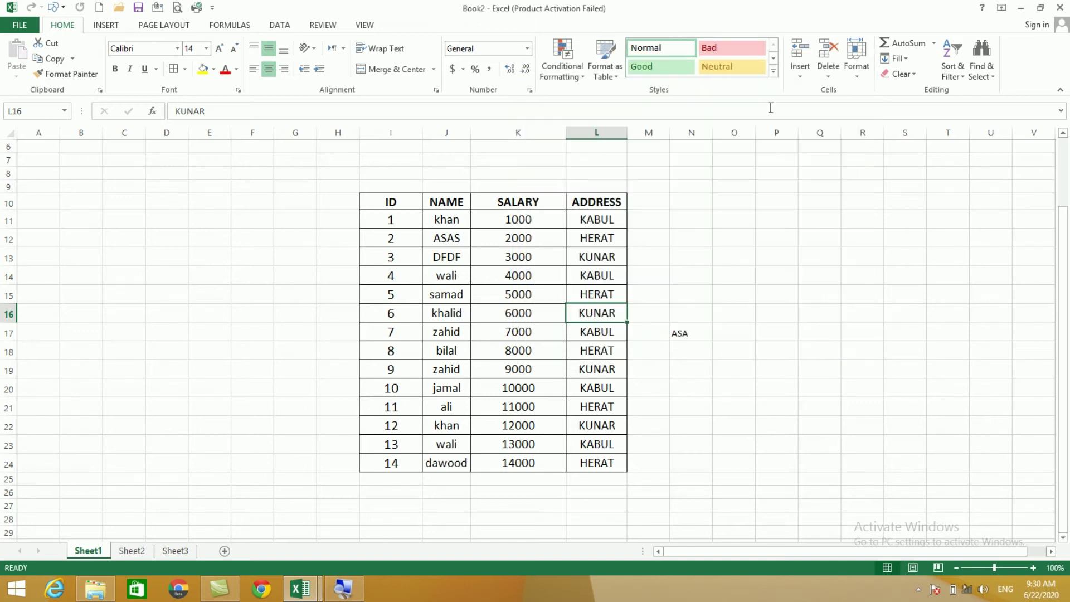
{"action": "left_click", "coordinate": [856, 64]}
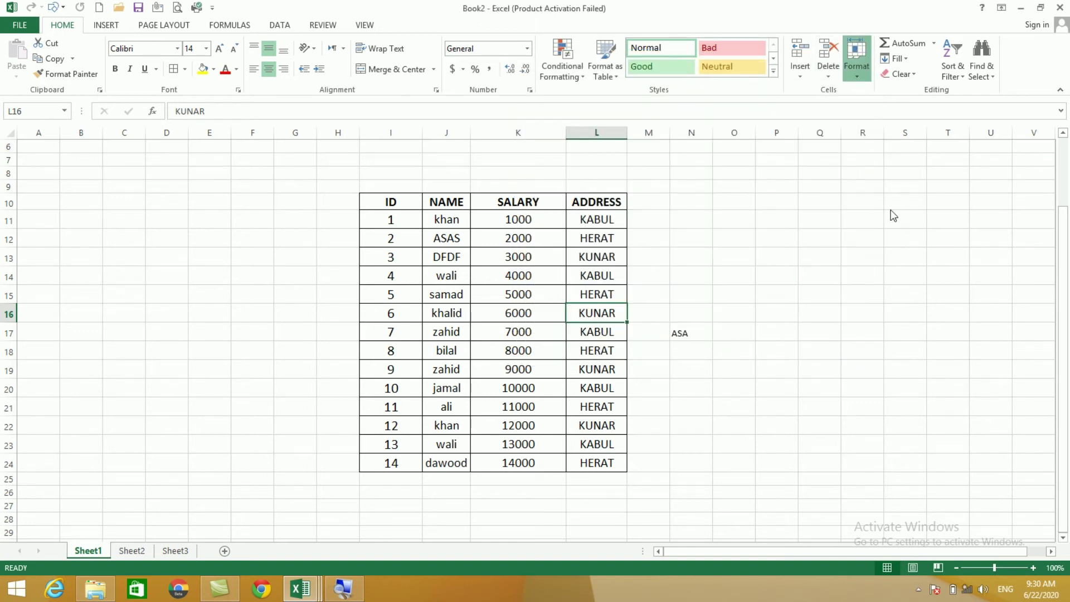
{"action": "key", "text": "Escape"}
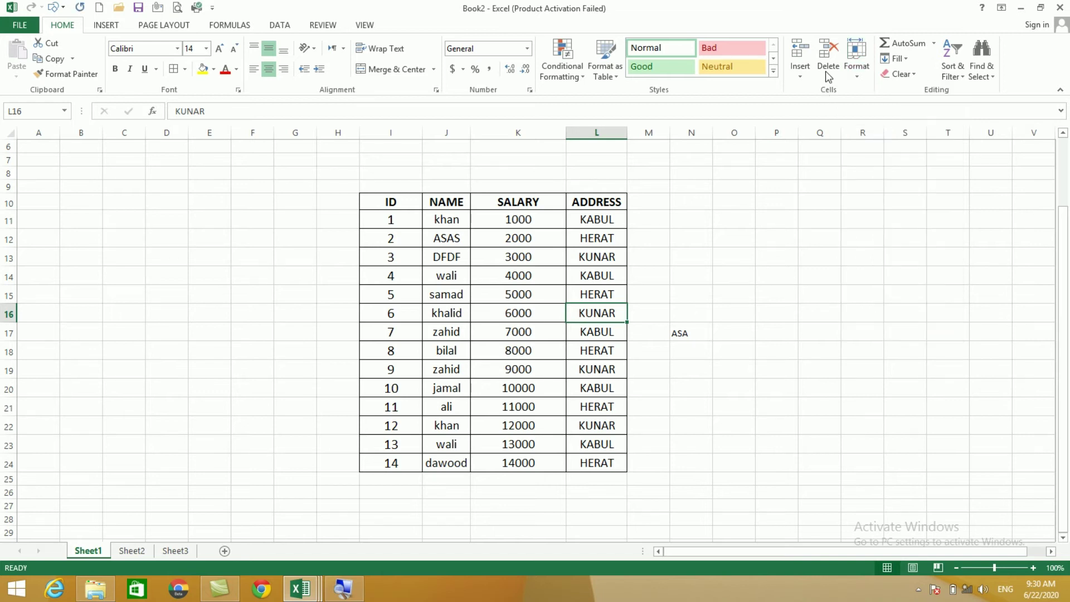
{"action": "left_click", "coordinate": [857, 63]}
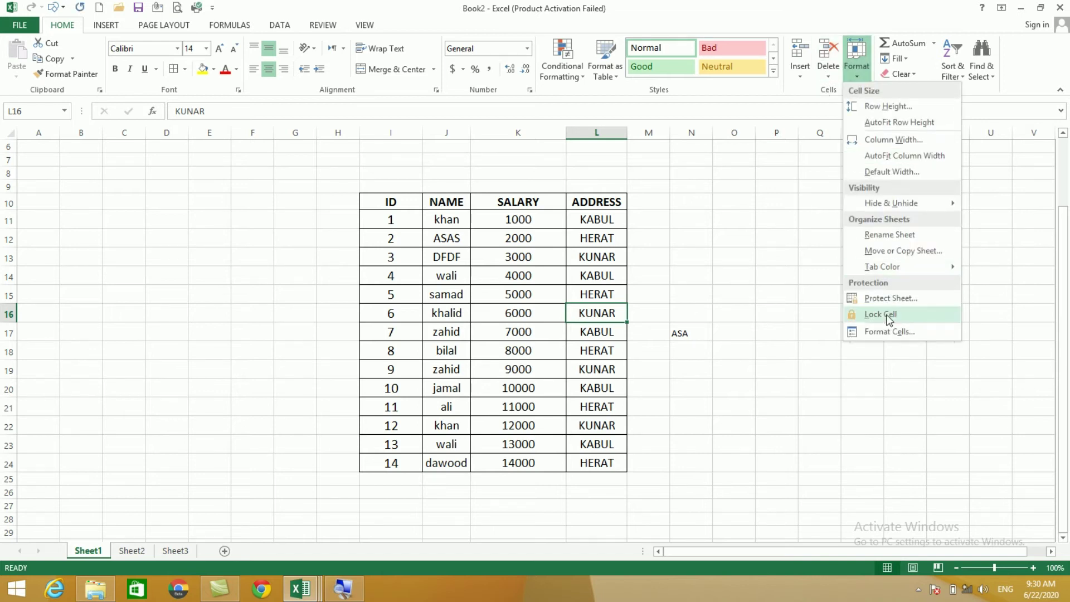
{"action": "left_click", "coordinate": [825, 265]}
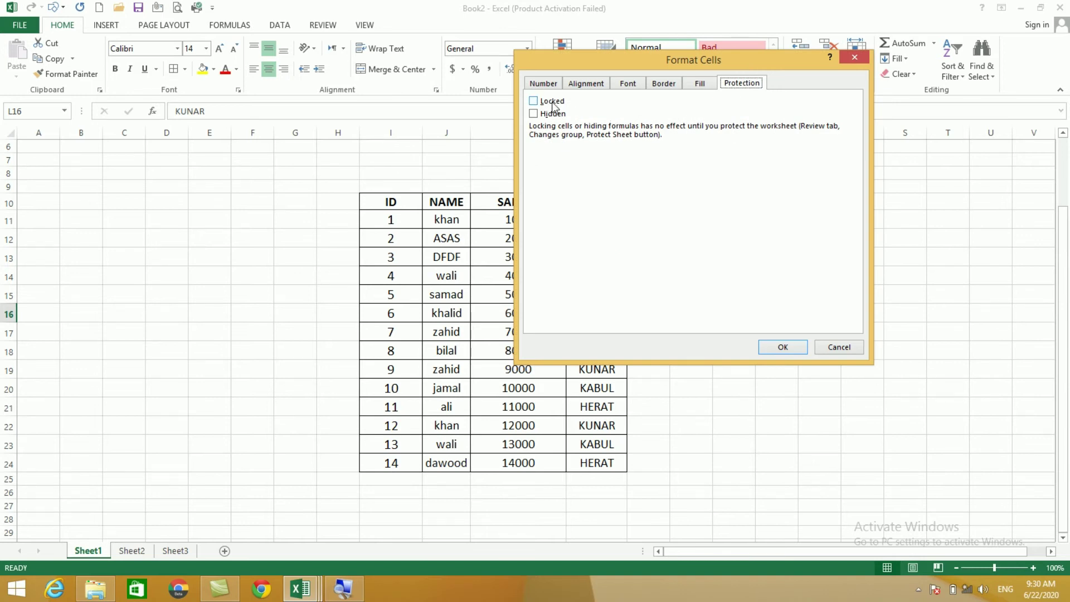
{"action": "left_click", "coordinate": [836, 348]}
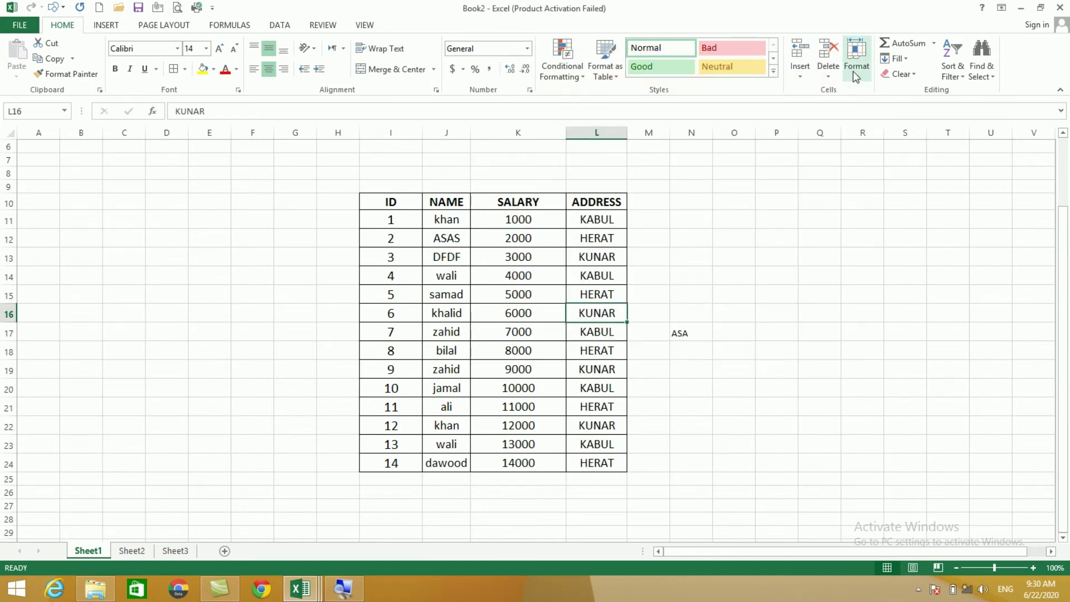
{"action": "left_click", "coordinate": [856, 72]}
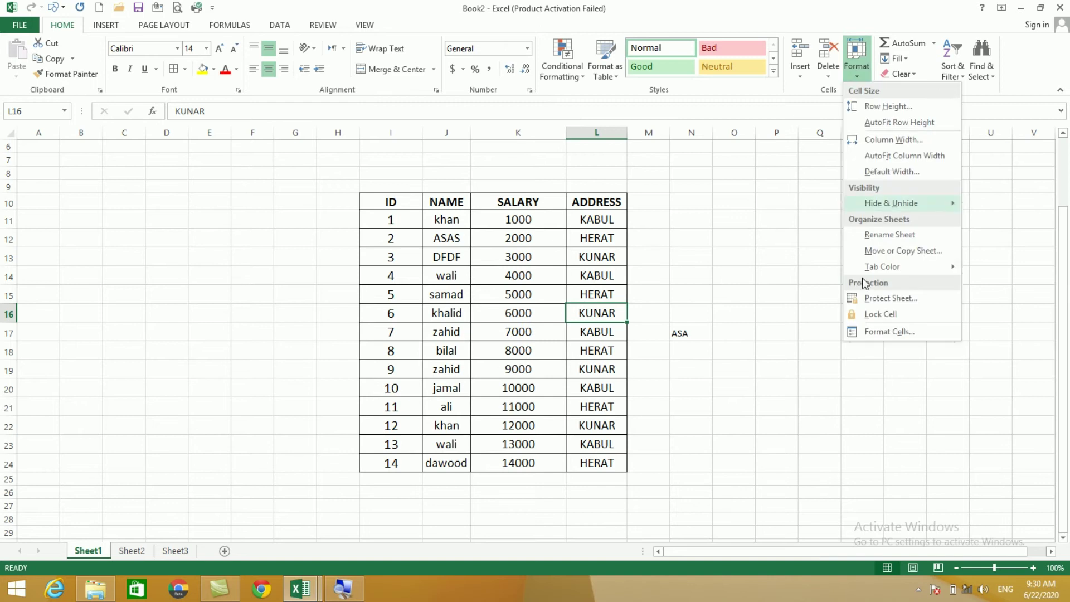
{"action": "left_click", "coordinate": [868, 314]}
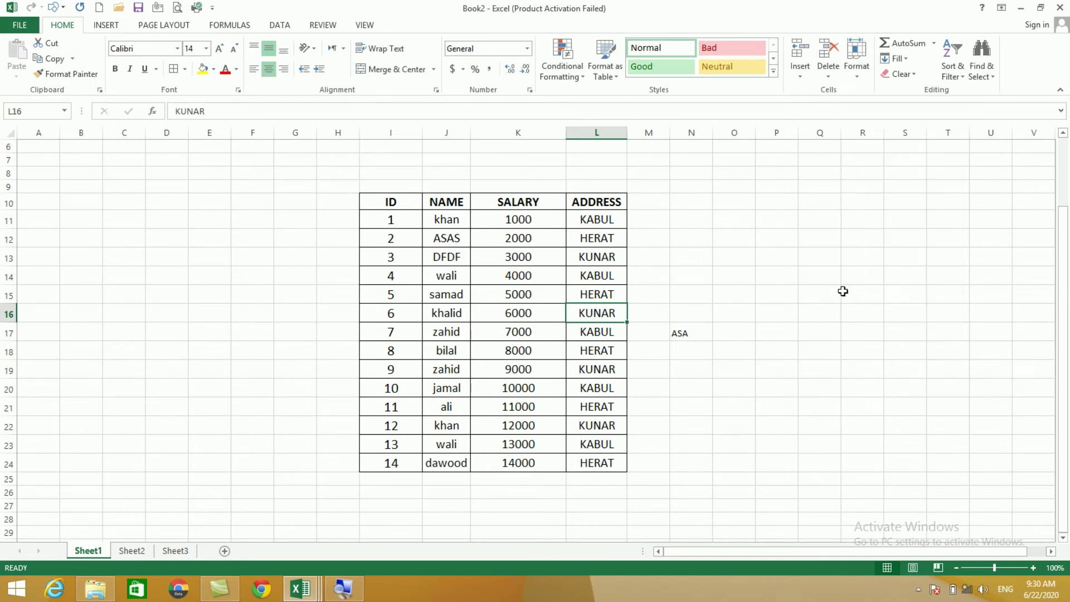
{"action": "left_click", "coordinate": [856, 78]}
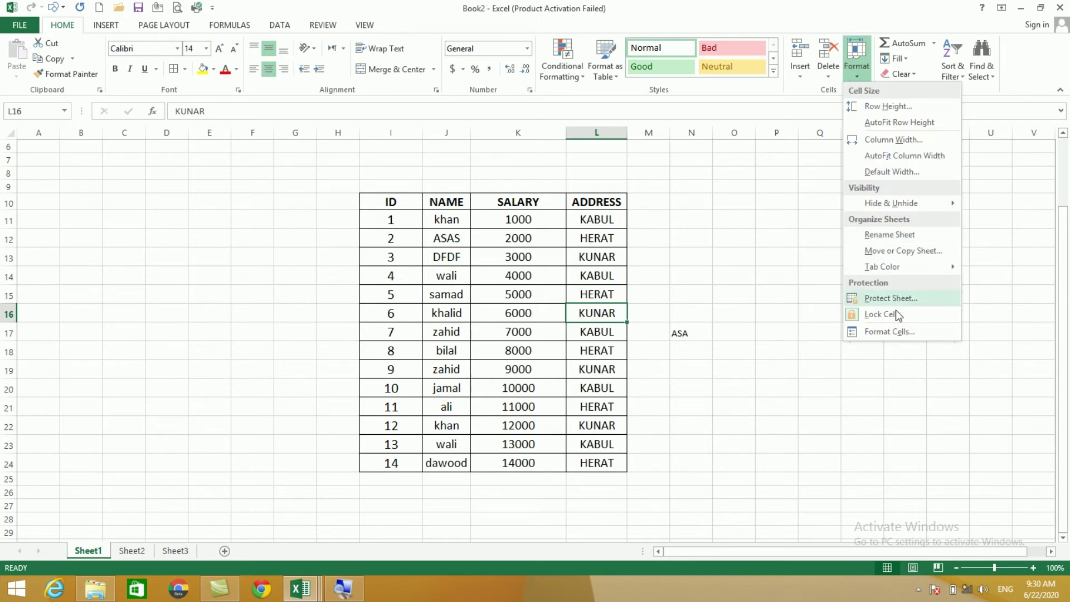
{"action": "left_click", "coordinate": [879, 332]}
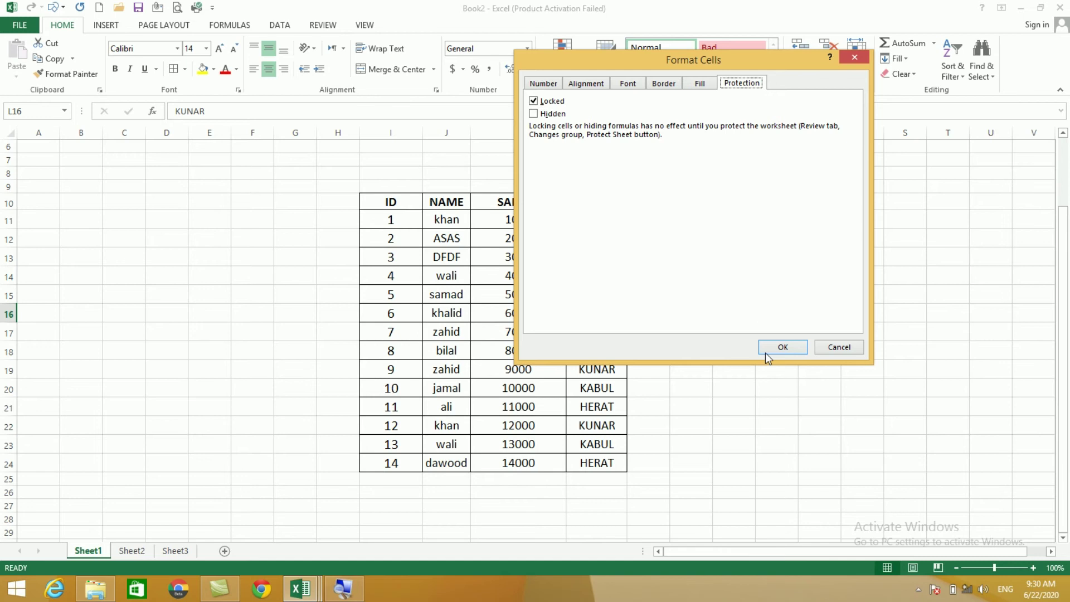
{"action": "left_click", "coordinate": [830, 348]}
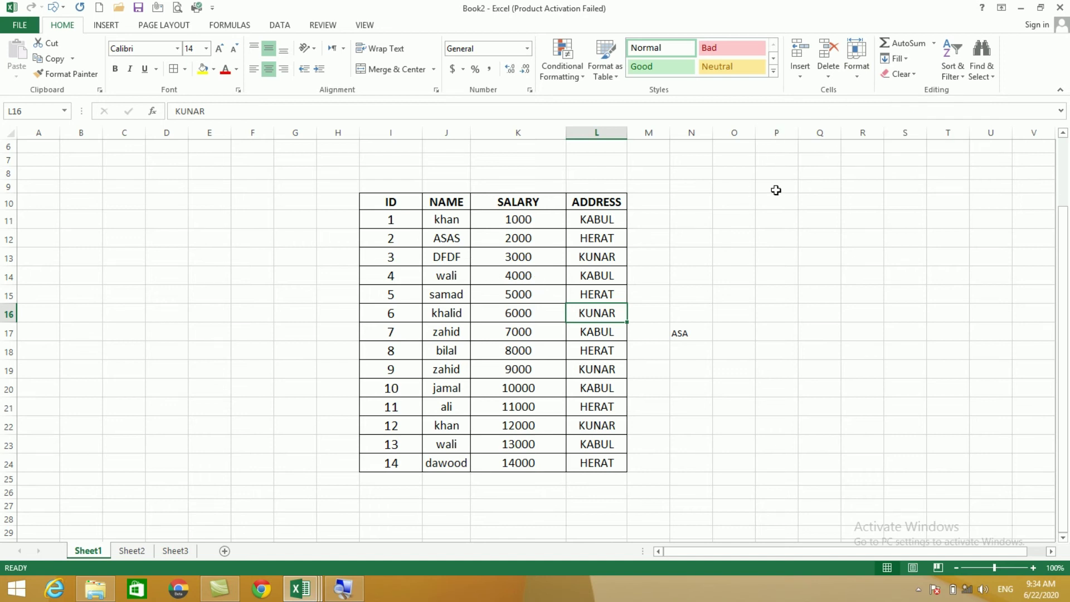
{"action": "key", "text": "ctrl+1"}
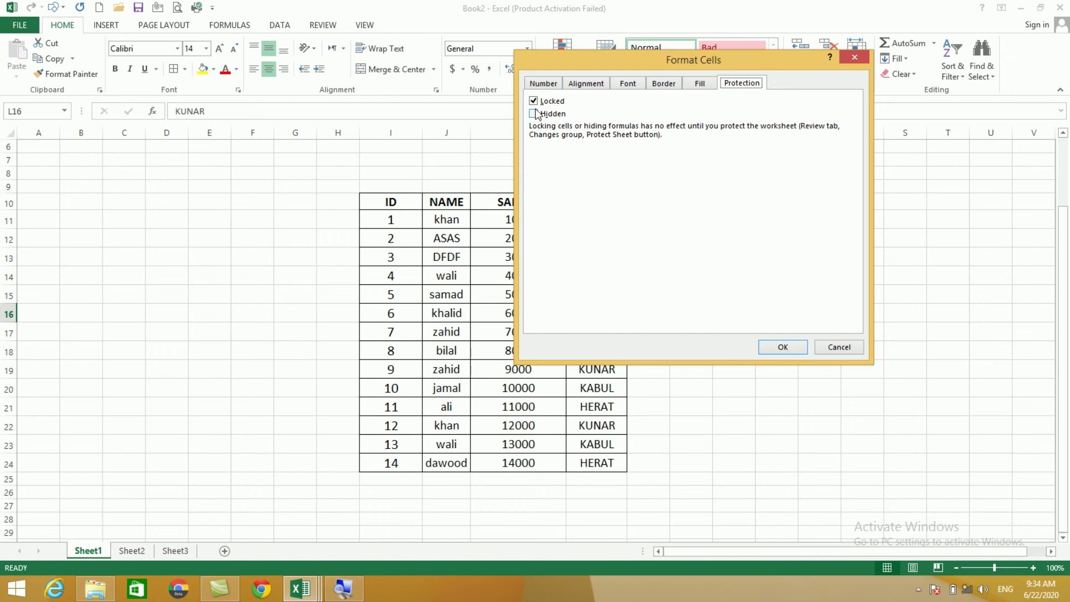
{"action": "left_click", "coordinate": [777, 347]}
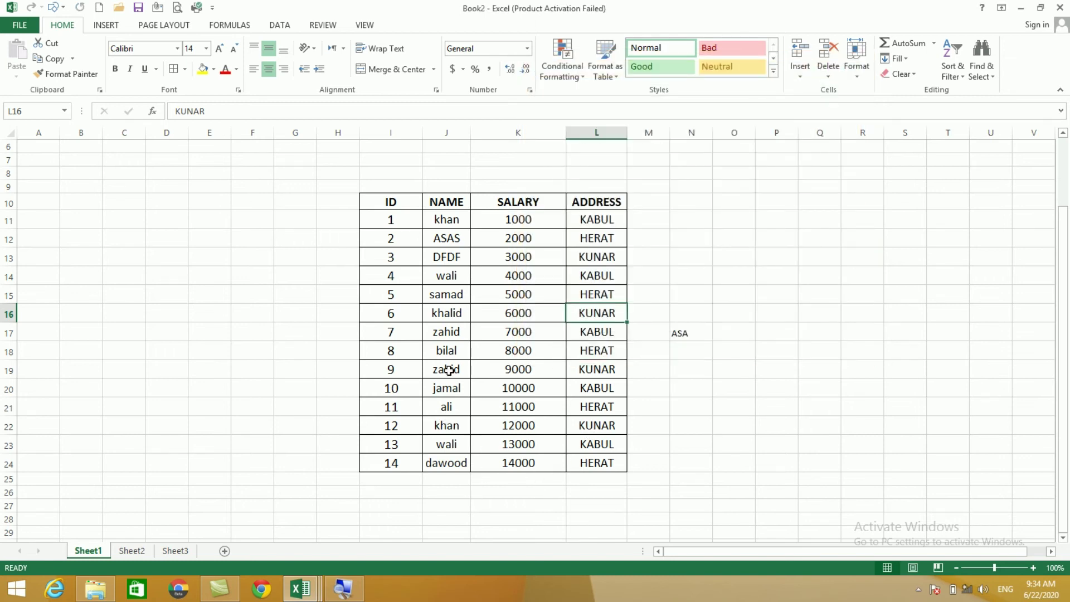
{"action": "left_click", "coordinate": [512, 482]}
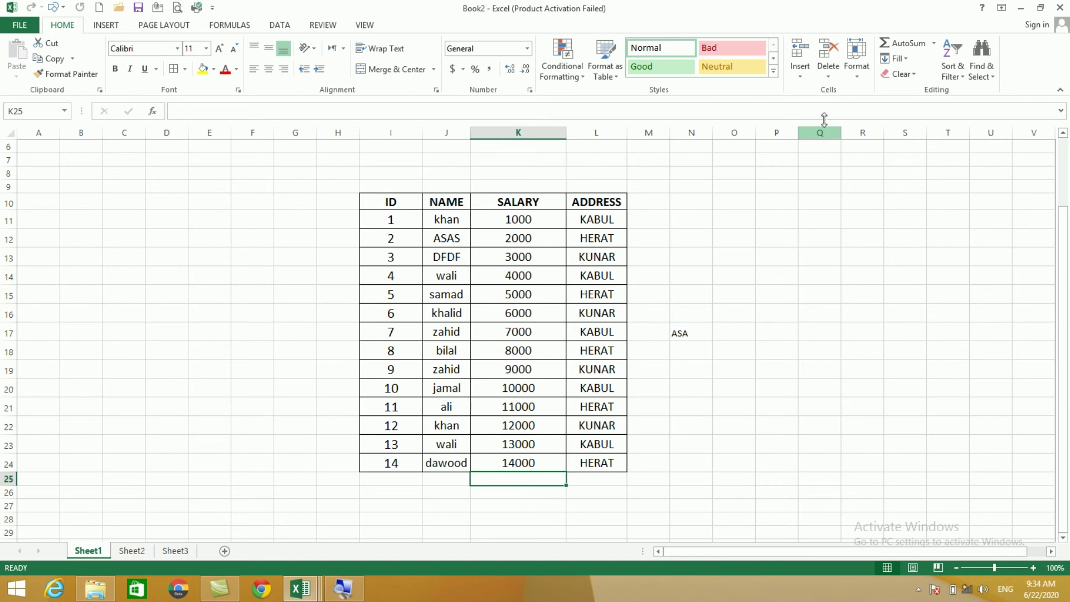
- AutoSum the salaries into K25 as =SUM(K11:K24), showing 105000
{"action": "left_click", "coordinate": [911, 42]}
{"action": "left_click", "coordinate": [910, 35]}
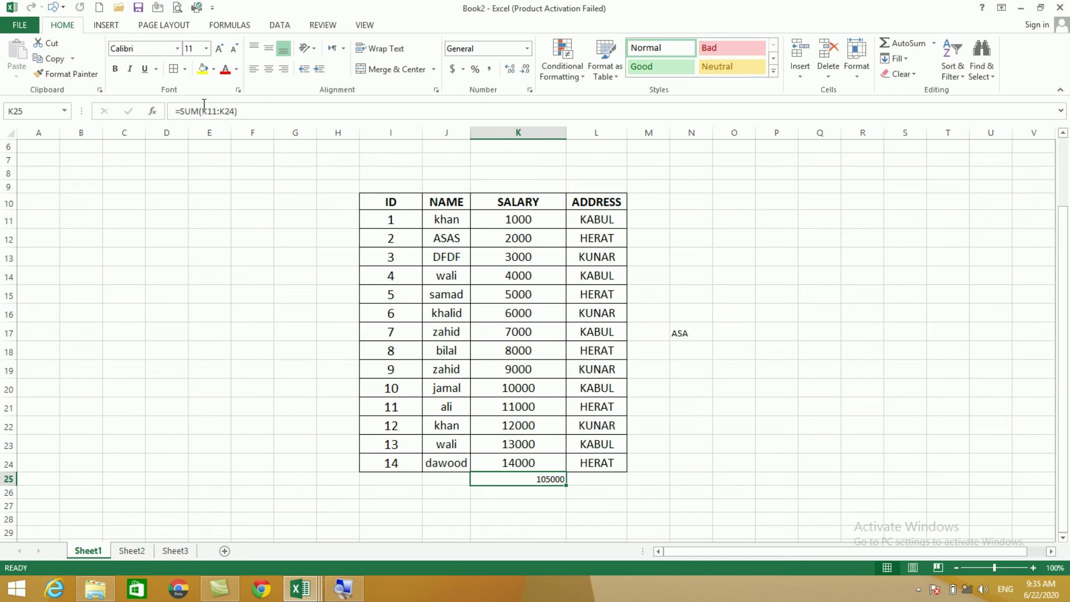
{"action": "left_click", "coordinate": [524, 493]}
{"action": "left_click", "coordinate": [529, 479]}
- Set K25 to unlocked with its formula hidden, then bring up Protect Sheet
{"action": "left_click", "coordinate": [857, 61]}
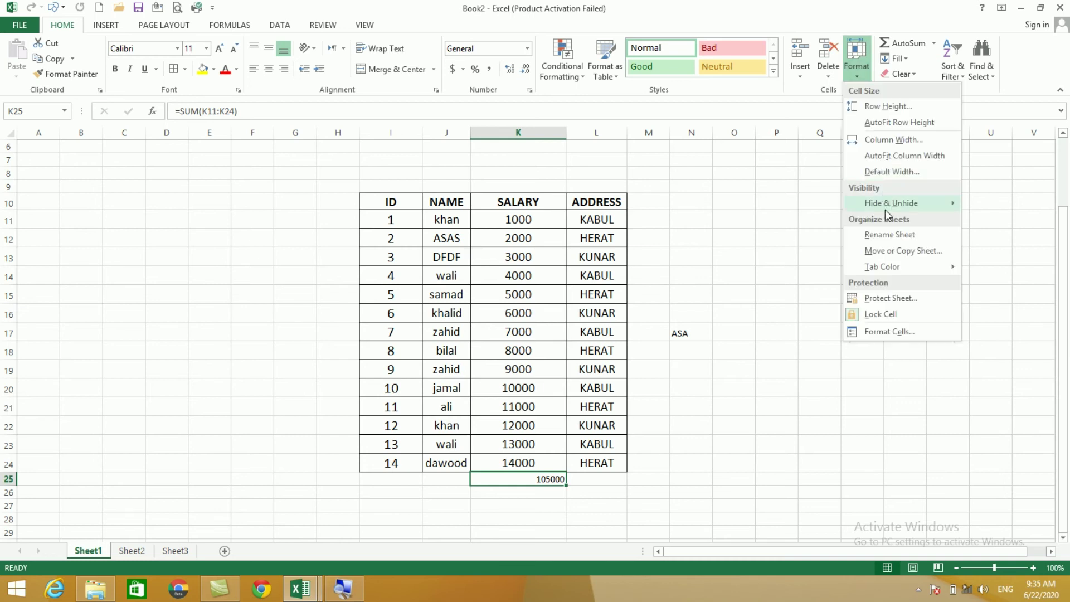
{"action": "left_click", "coordinate": [891, 331]}
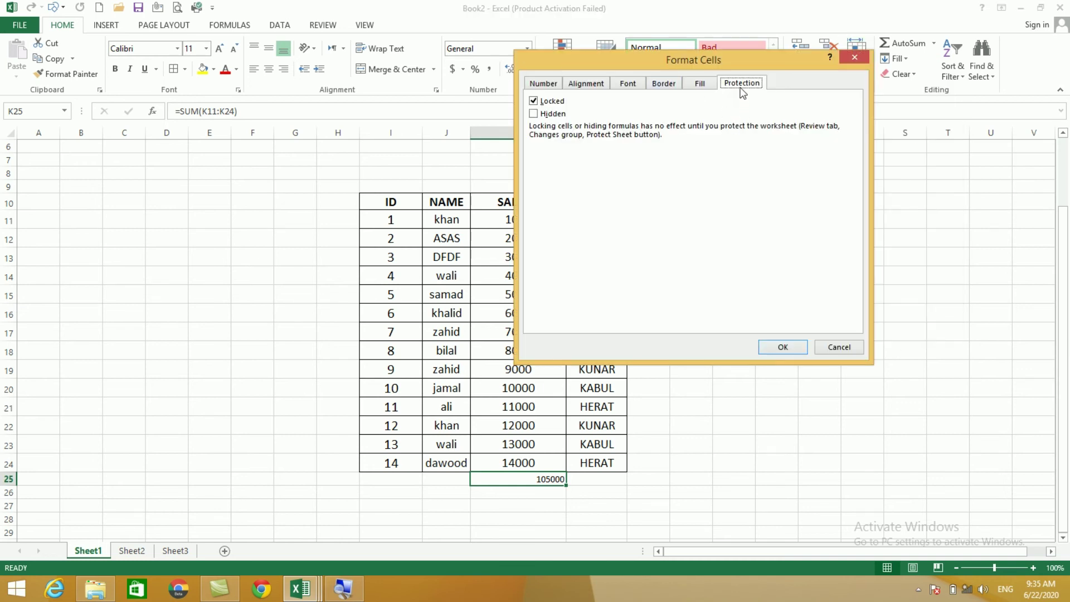
{"action": "left_click", "coordinate": [534, 102]}
{"action": "left_click", "coordinate": [535, 114]}
{"action": "left_click", "coordinate": [782, 347]}
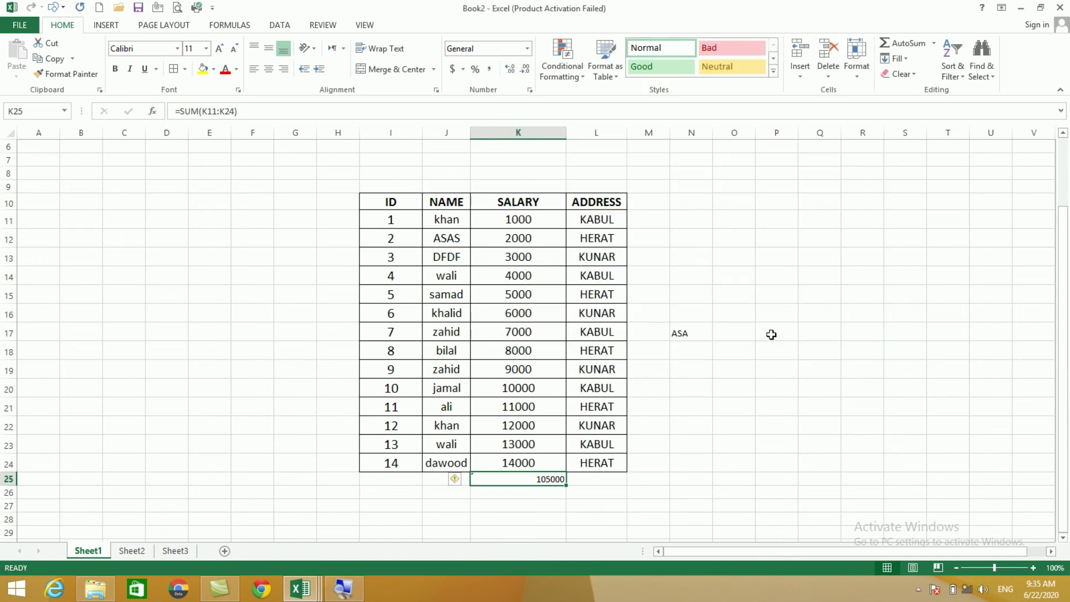
{"action": "left_click", "coordinate": [858, 76]}
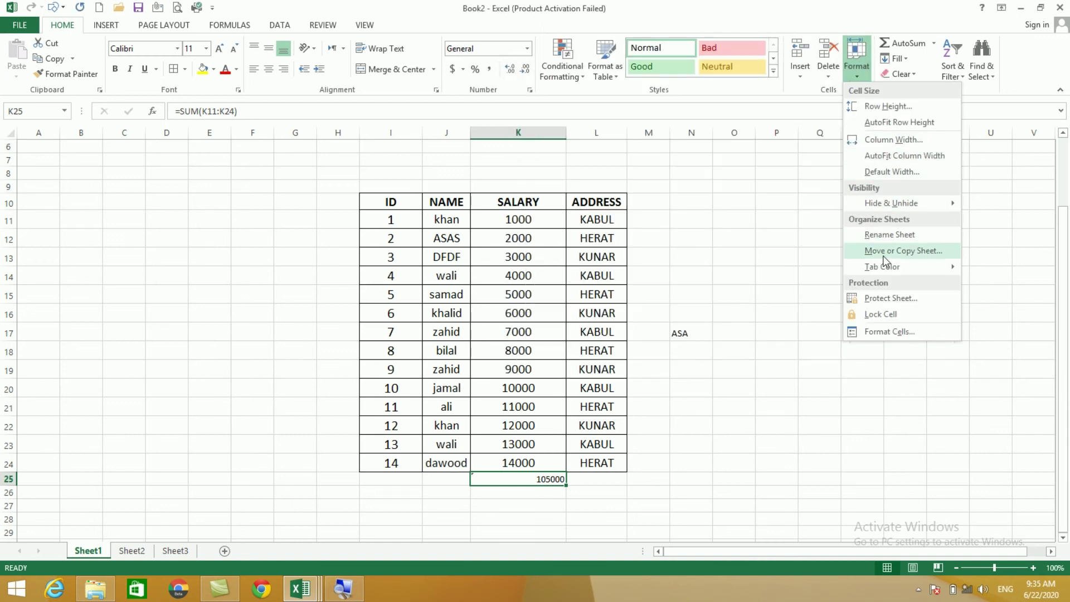
{"action": "left_click", "coordinate": [881, 299]}
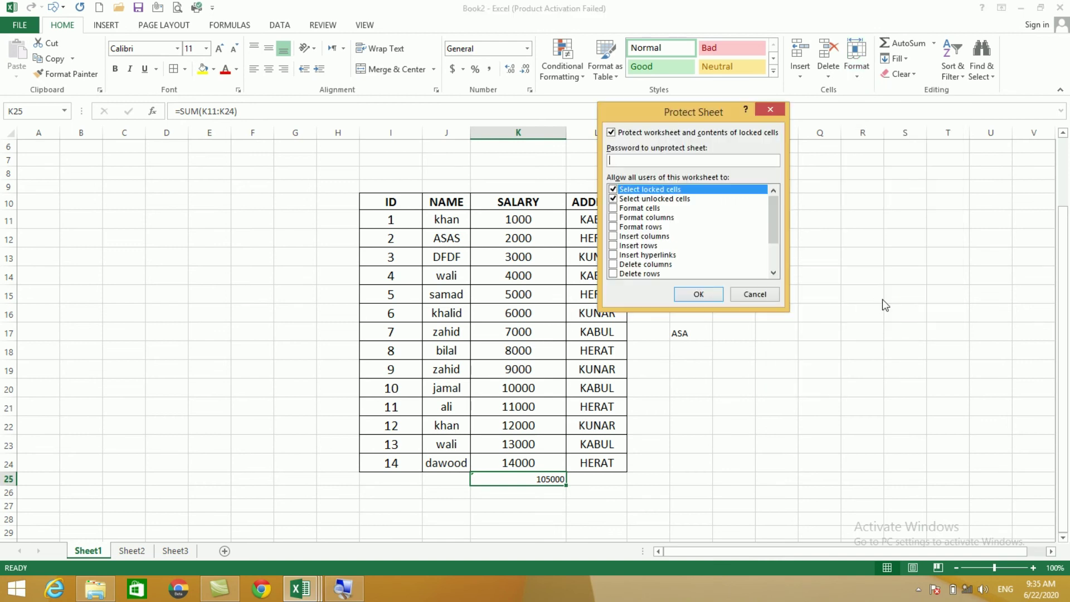
- Protect the sheet with the chosen password
{"action": "left_click", "coordinate": [709, 293]}
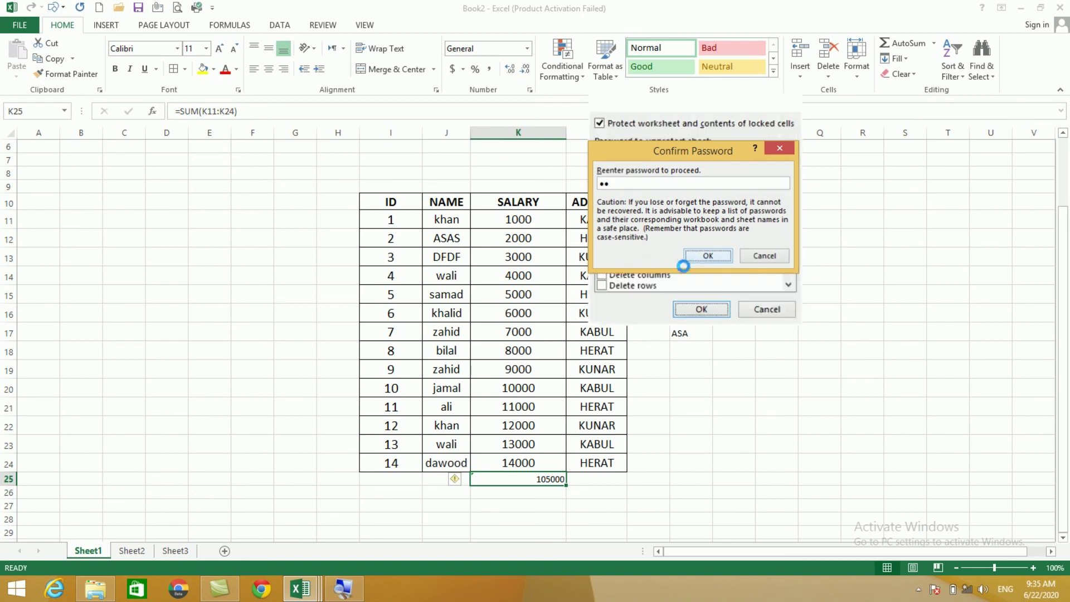
{"action": "left_click", "coordinate": [690, 260]}
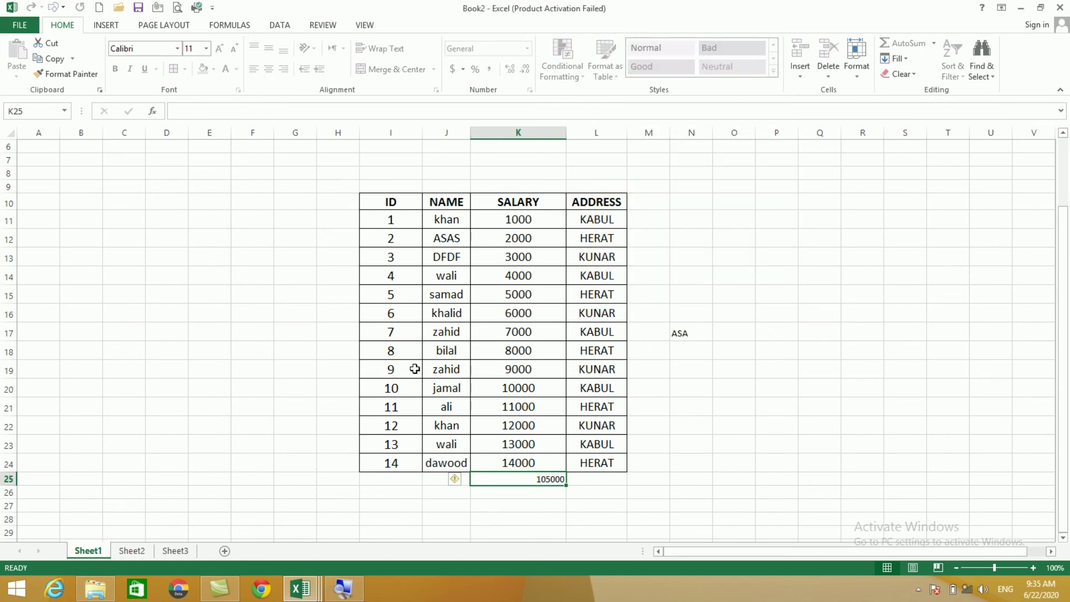
- Select cells below the table and K25 to confirm its SUM formula is hidden
{"action": "left_click", "coordinate": [563, 526]}
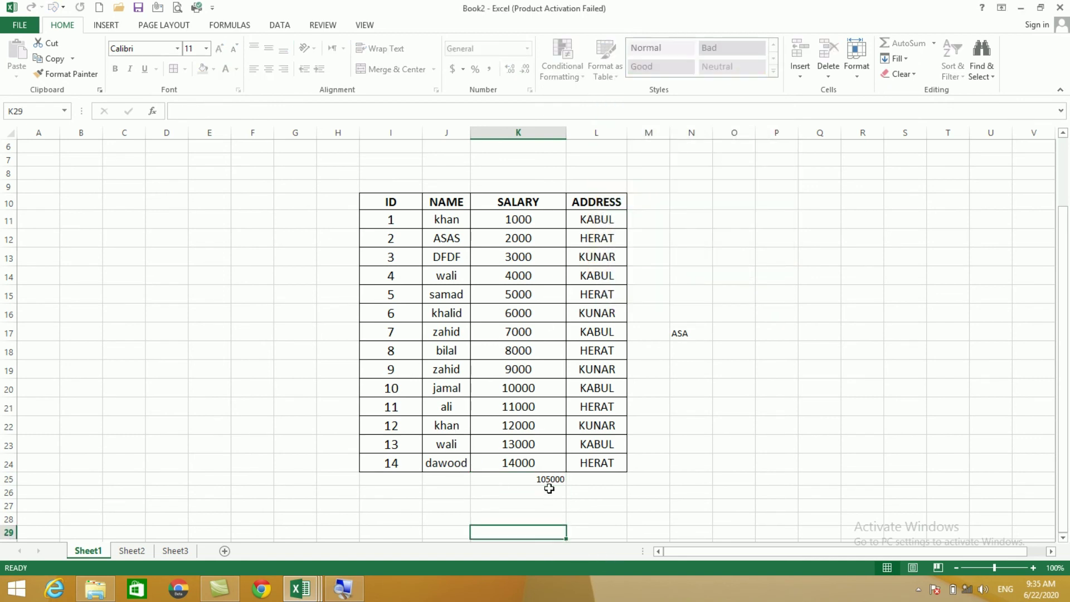
{"action": "left_click", "coordinate": [546, 487]}
{"action": "left_click", "coordinate": [546, 478]}
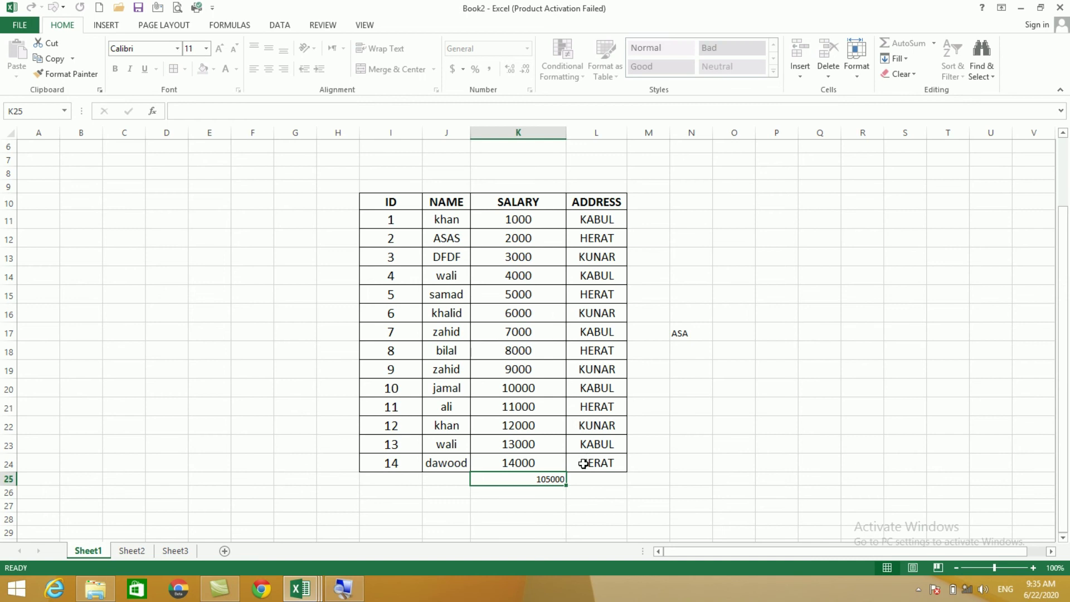
{"action": "left_click", "coordinate": [856, 73]}
- Unprotect the sheet by entering its password
{"action": "left_click", "coordinate": [906, 299]}
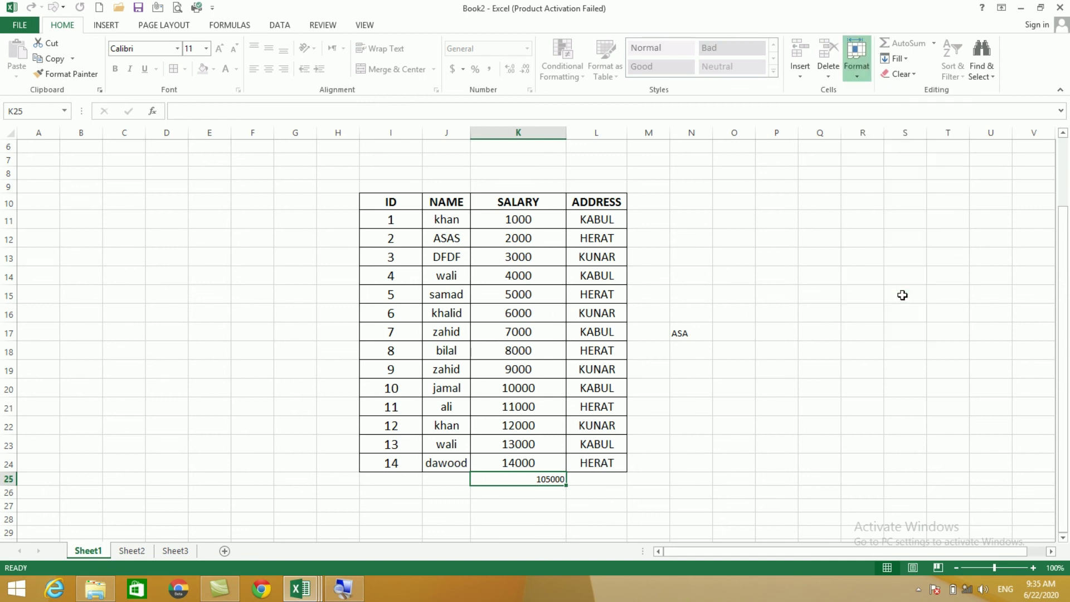
{"action": "type", "text": "1"}
{"action": "left_click", "coordinate": [712, 226]}
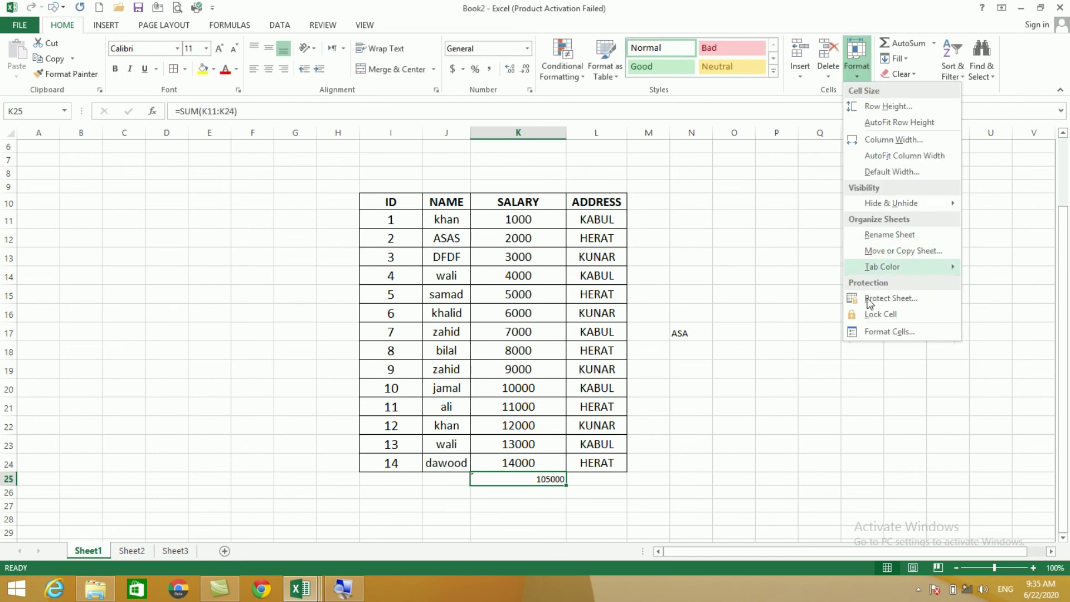
- Clear K25's Hidden option so it stays only unlocked, then bring up Protect Sheet
{"action": "left_click", "coordinate": [870, 330]}
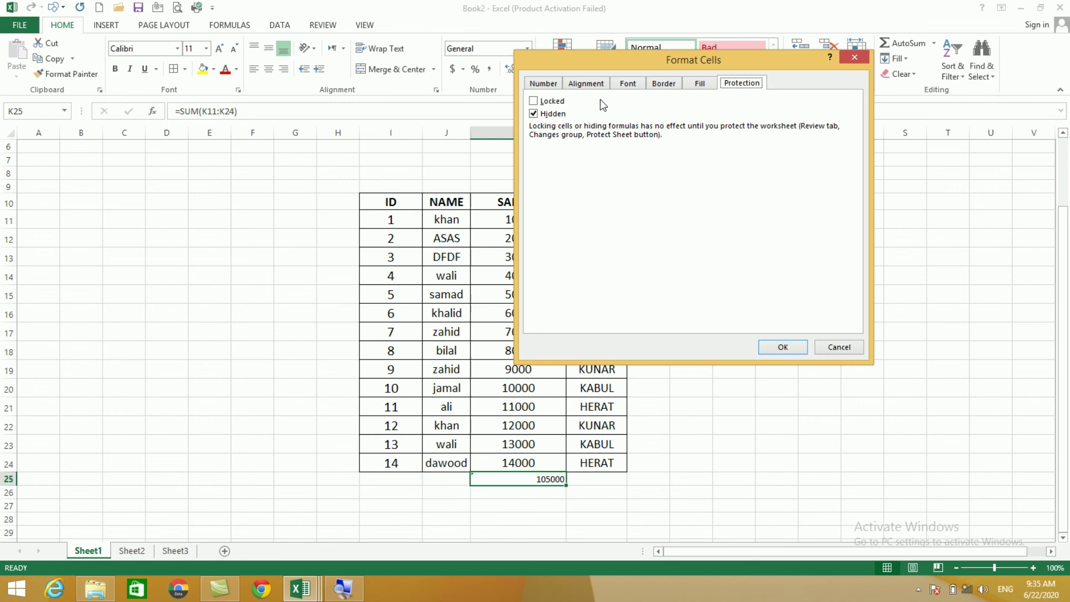
{"action": "left_click", "coordinate": [552, 114]}
{"action": "left_click", "coordinate": [783, 346]}
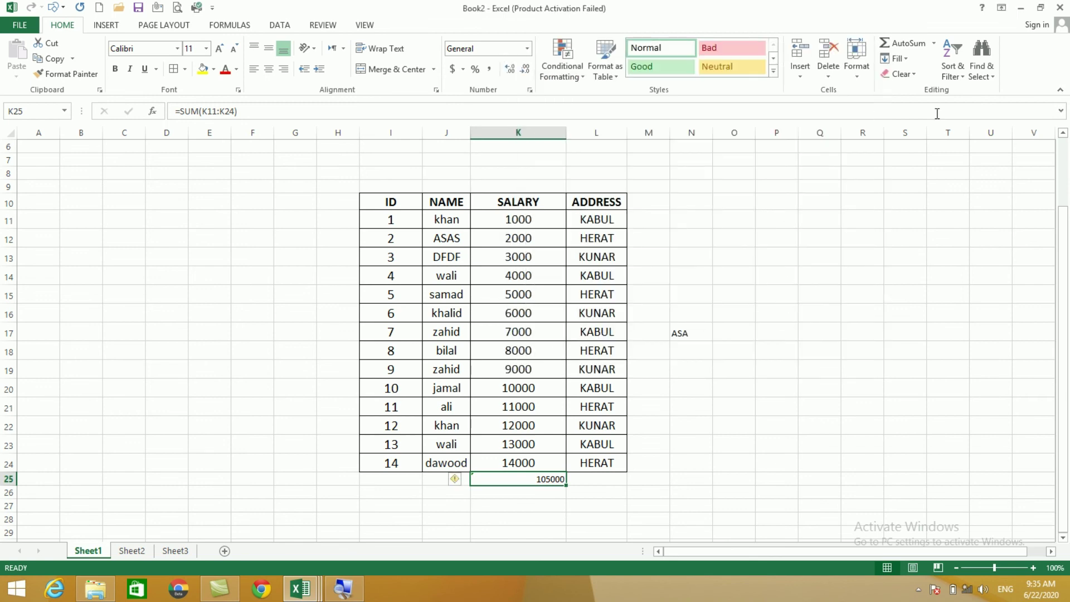
{"action": "left_click", "coordinate": [857, 70]}
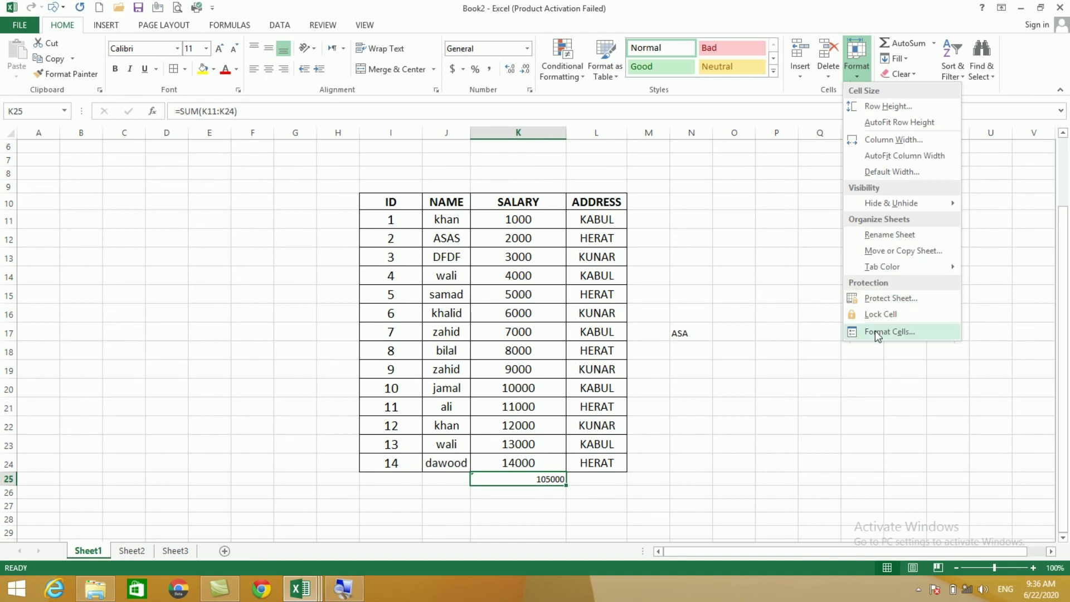
{"action": "left_click", "coordinate": [887, 331]}
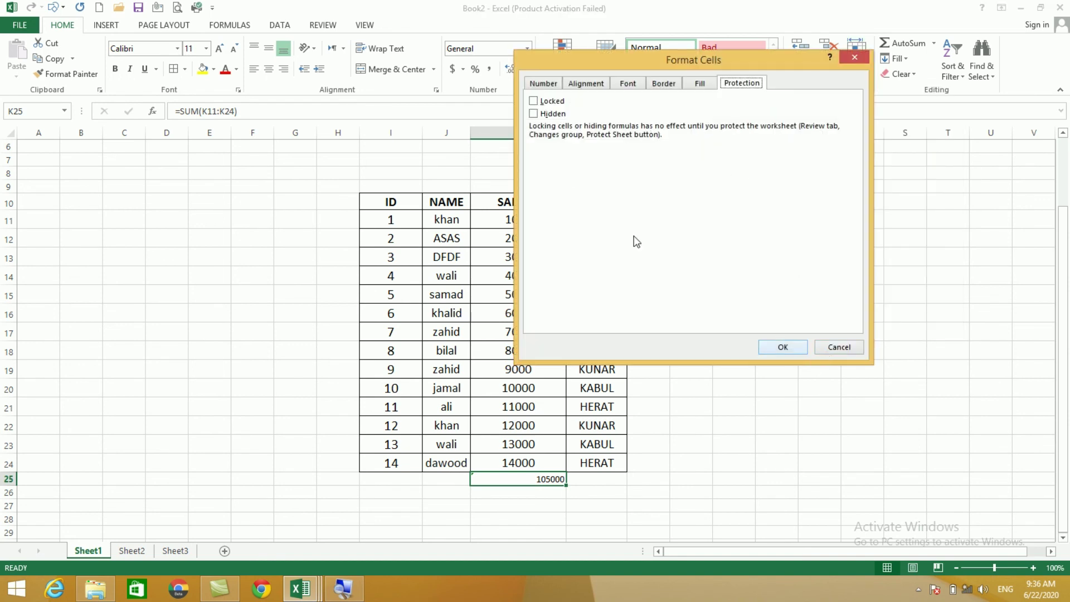
{"action": "left_click", "coordinate": [783, 347]}
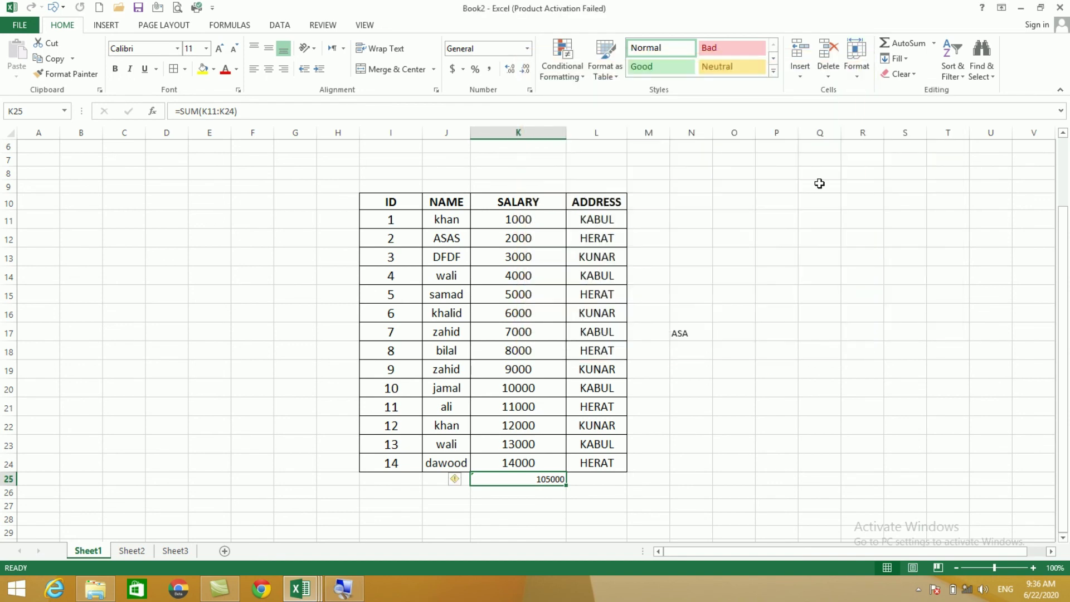
{"action": "left_click", "coordinate": [858, 78]}
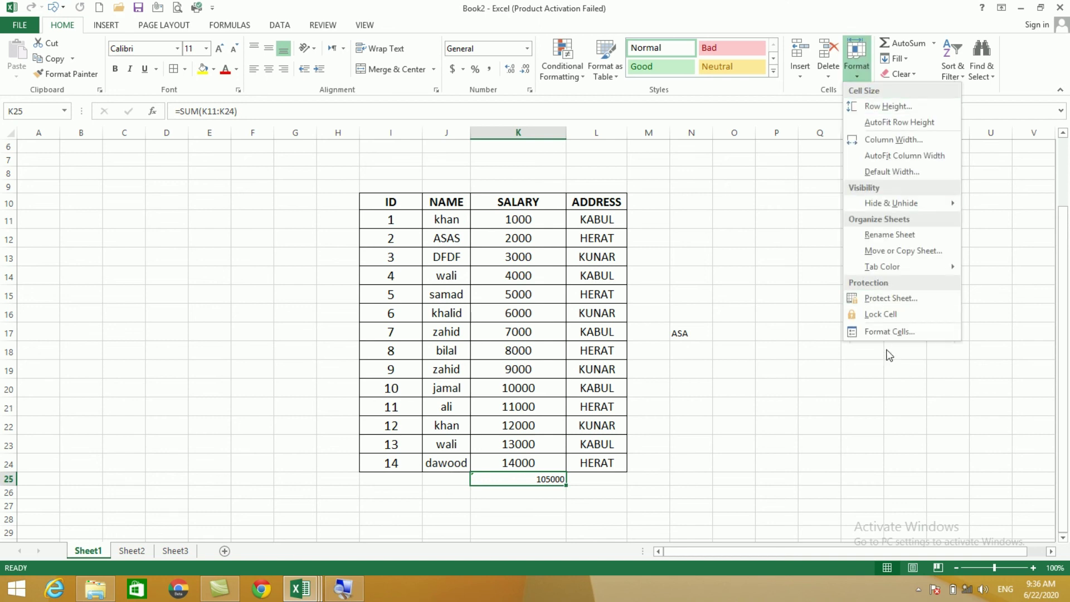
{"action": "left_click", "coordinate": [883, 301]}
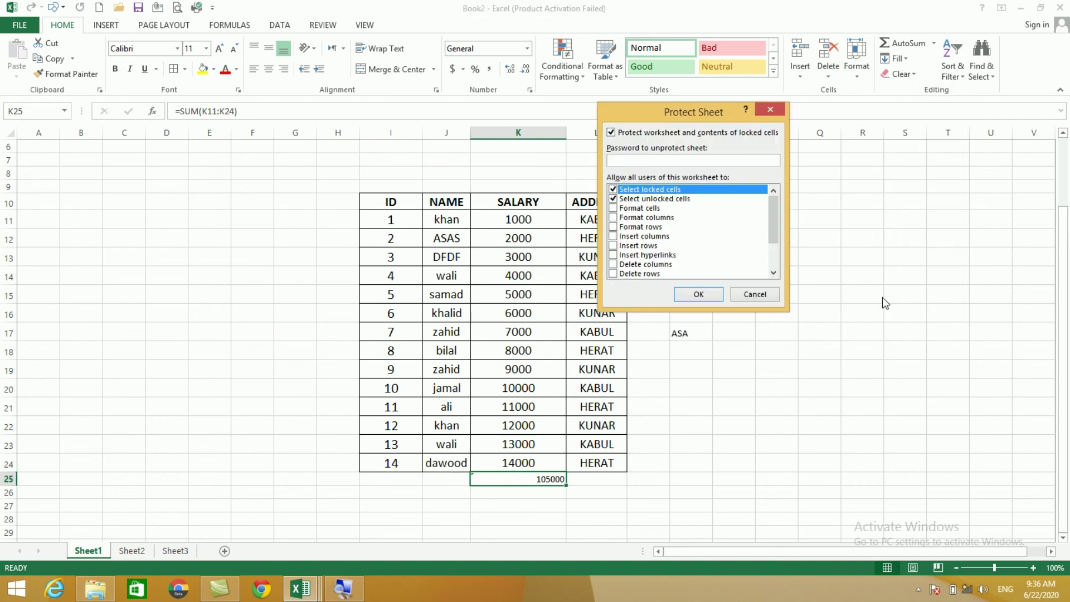
- Protect the sheet again, entering and confirming the password
{"action": "left_click", "coordinate": [719, 294]}
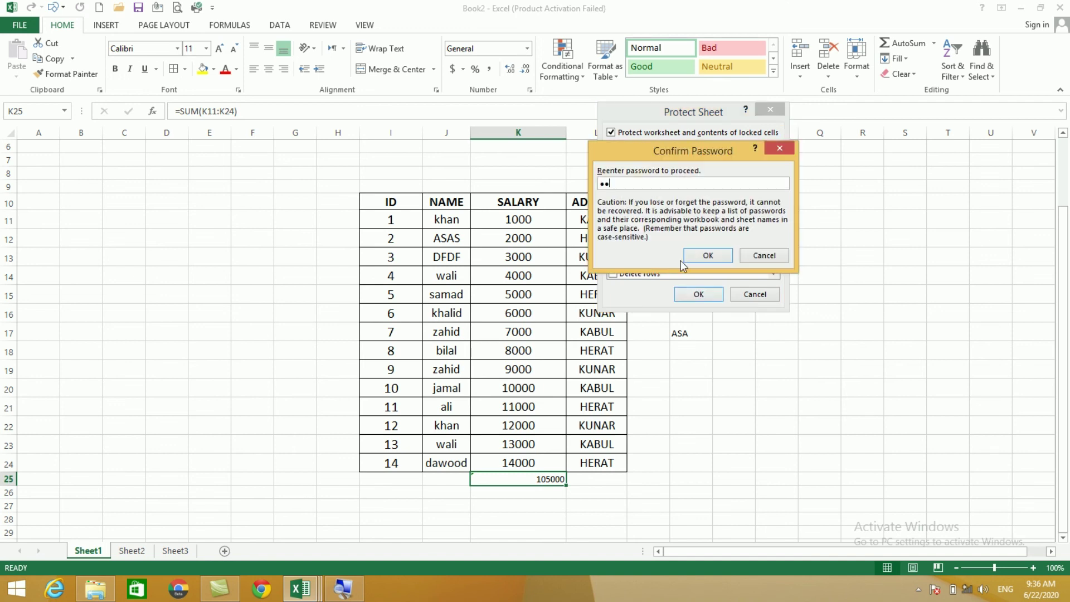
{"action": "left_click", "coordinate": [702, 258]}
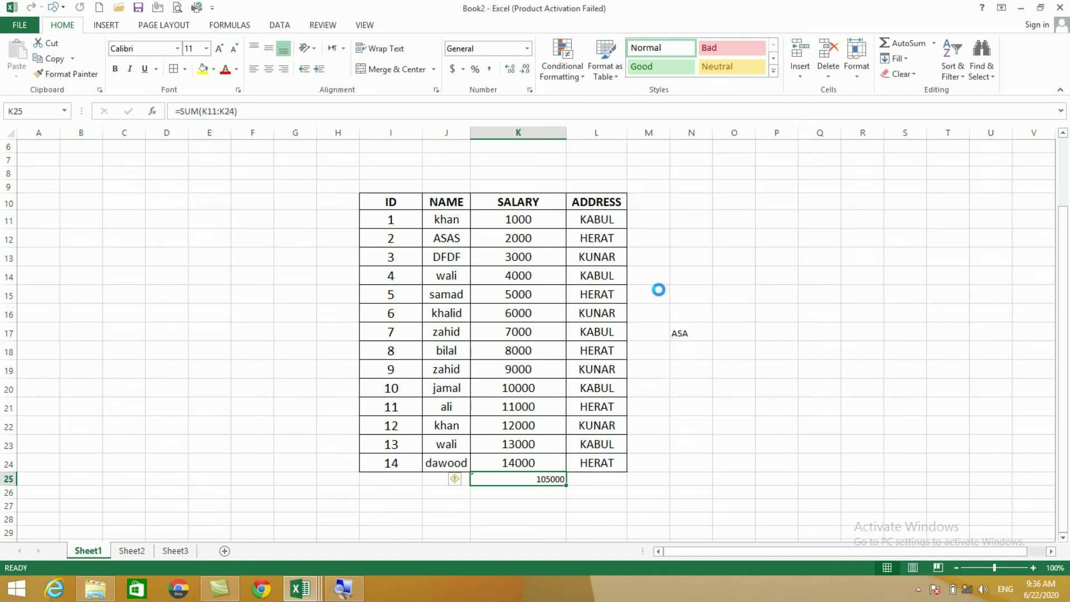
- Select cells O21 and K25 to confirm =SUM(K11:K24) stays visible
{"action": "left_click", "coordinate": [591, 491]}
{"action": "left_click", "coordinate": [717, 406]}
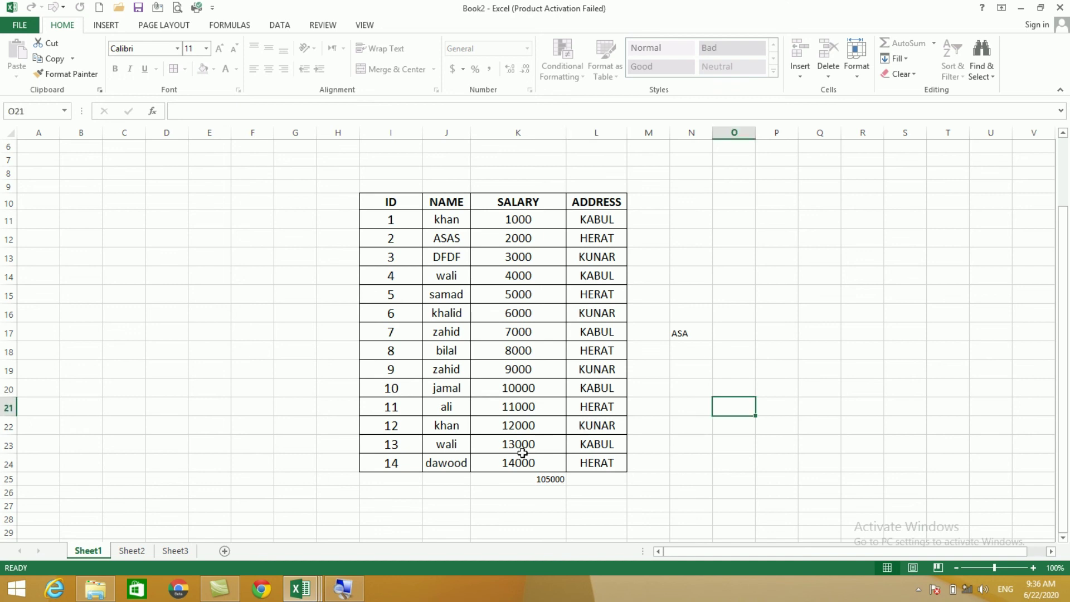
{"action": "left_click", "coordinate": [534, 479]}
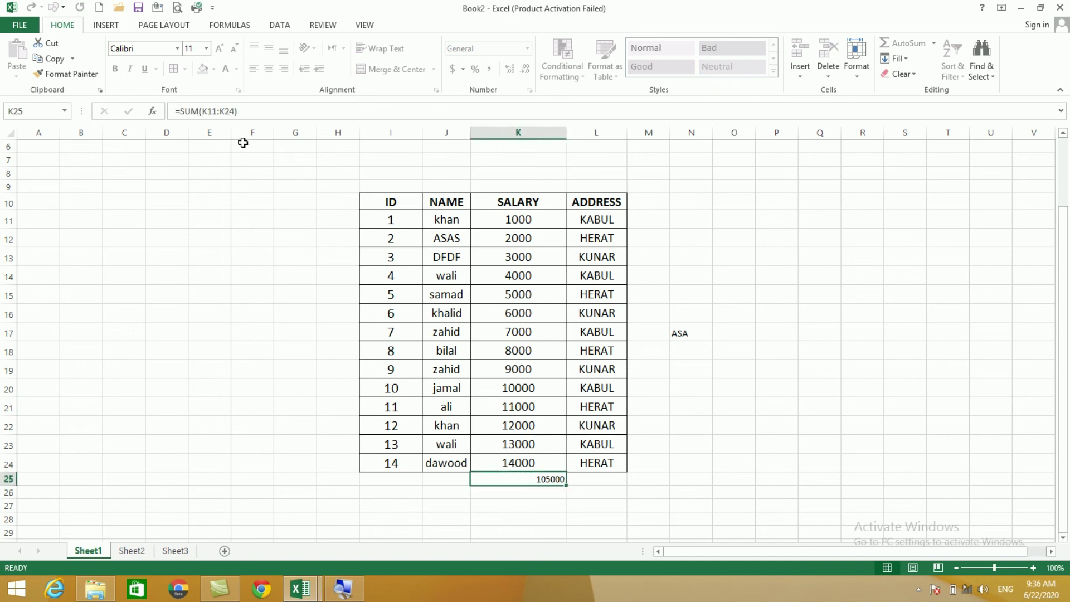